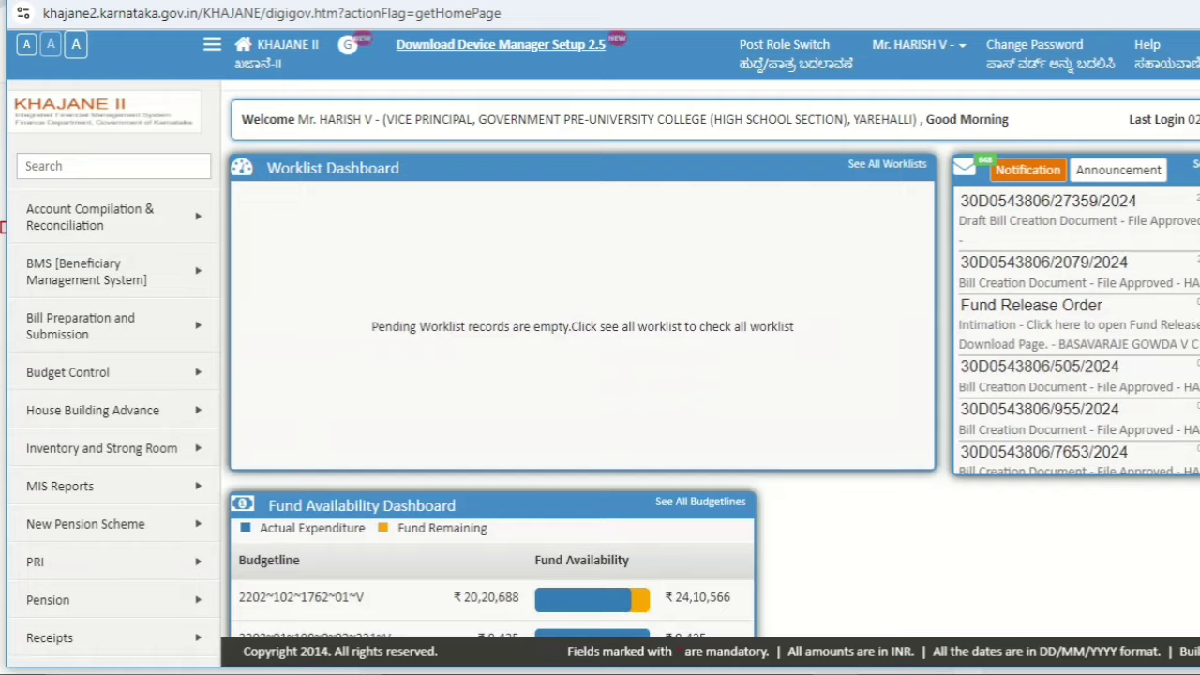
Open the Reconciliation Of Expenditures (62B) page from the PRI Account transactions.
{"action": "scroll", "coordinate": [600, 347], "scroll_direction": "down", "scroll_amount": 1}
{"action": "scroll", "coordinate": [600, 347], "scroll_direction": "down", "scroll_amount": 1}
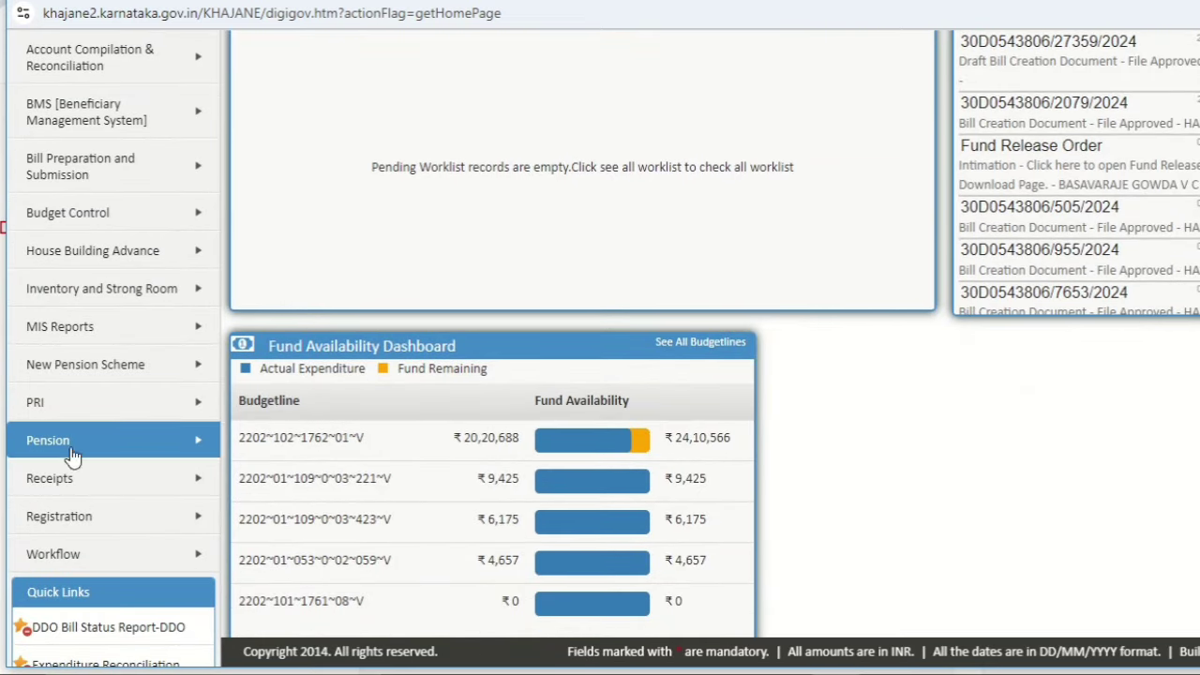
{"action": "mouse_move", "coordinate": [126, 427]}
{"action": "mouse_move", "coordinate": [217, 252]}
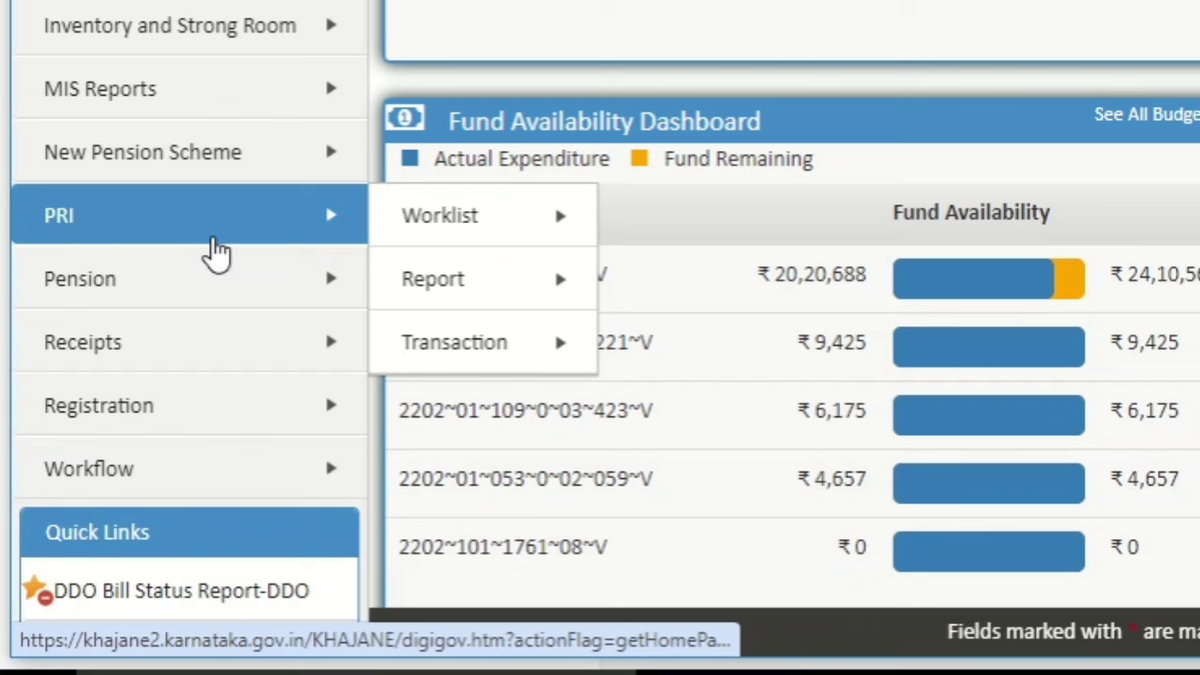
{"action": "mouse_move", "coordinate": [538, 348]}
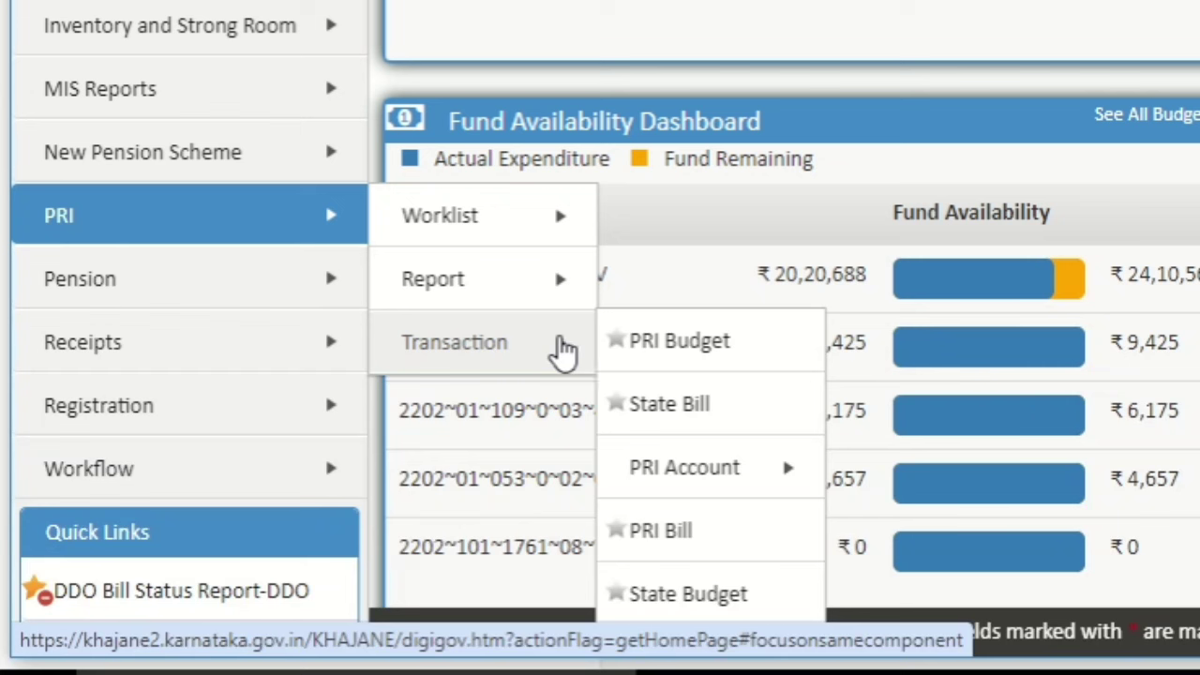
{"action": "mouse_move", "coordinate": [726, 478]}
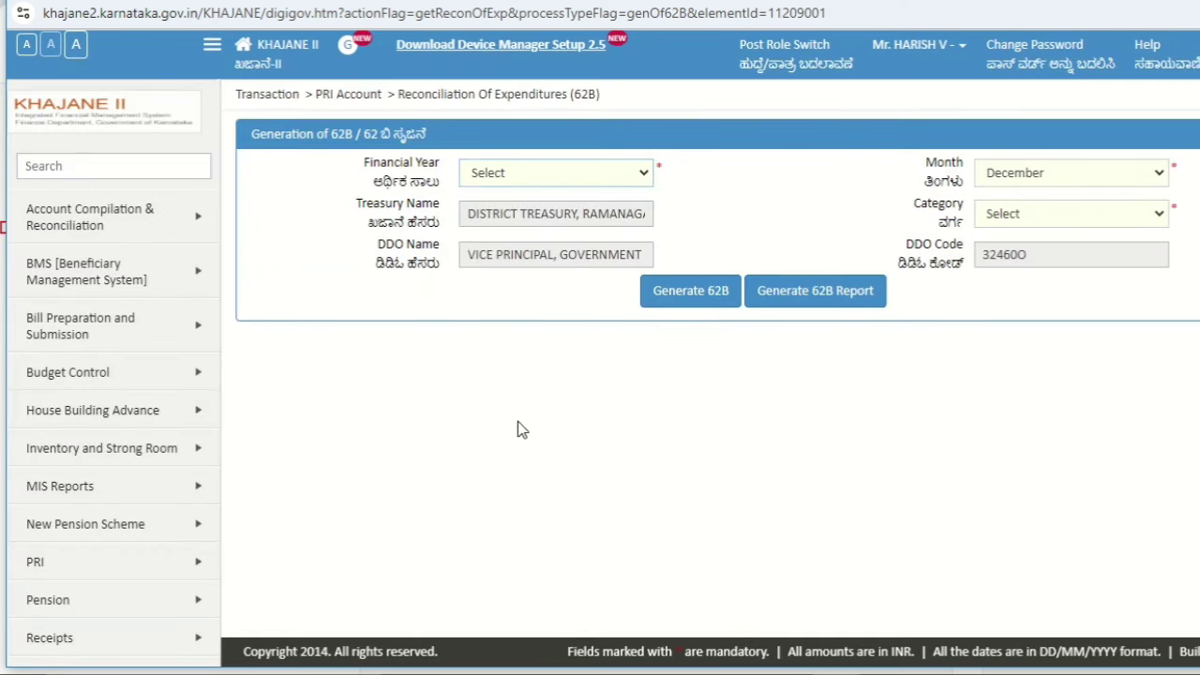
Generate the 62B for financial year 2024-25, month August and the 03 TP Category.
{"action": "left_click", "coordinate": [631, 183]}
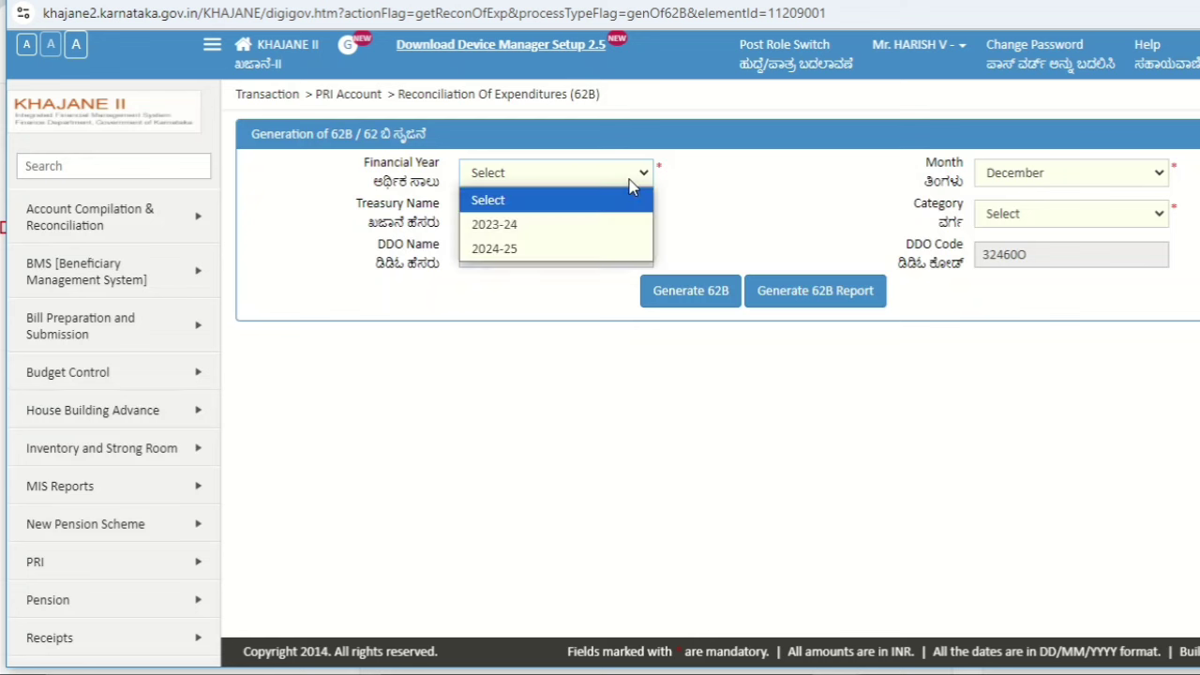
{"action": "left_click", "coordinate": [591, 246]}
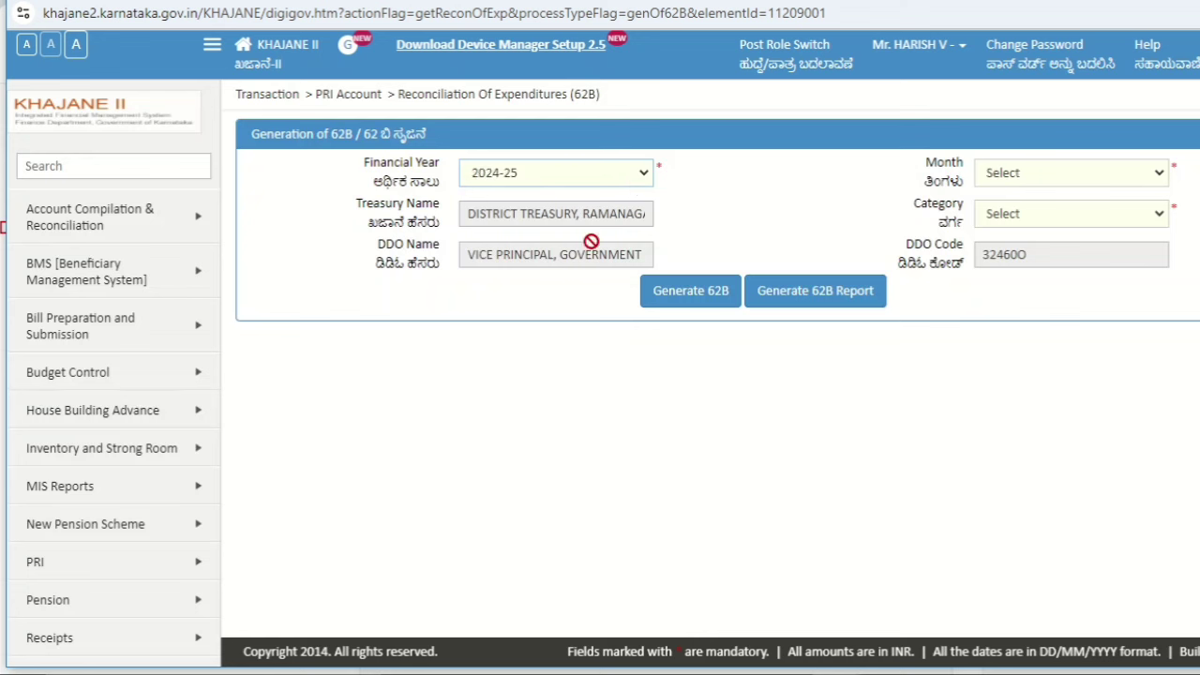
{"action": "left_click", "coordinate": [1061, 174]}
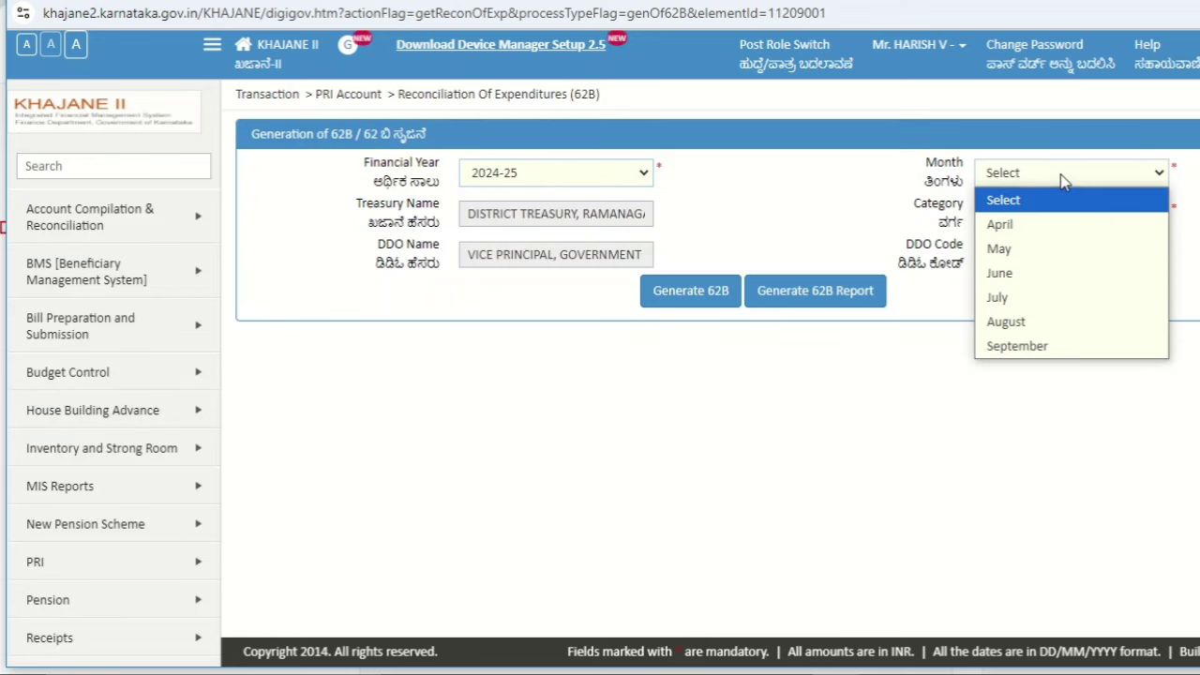
{"action": "left_click", "coordinate": [1055, 321]}
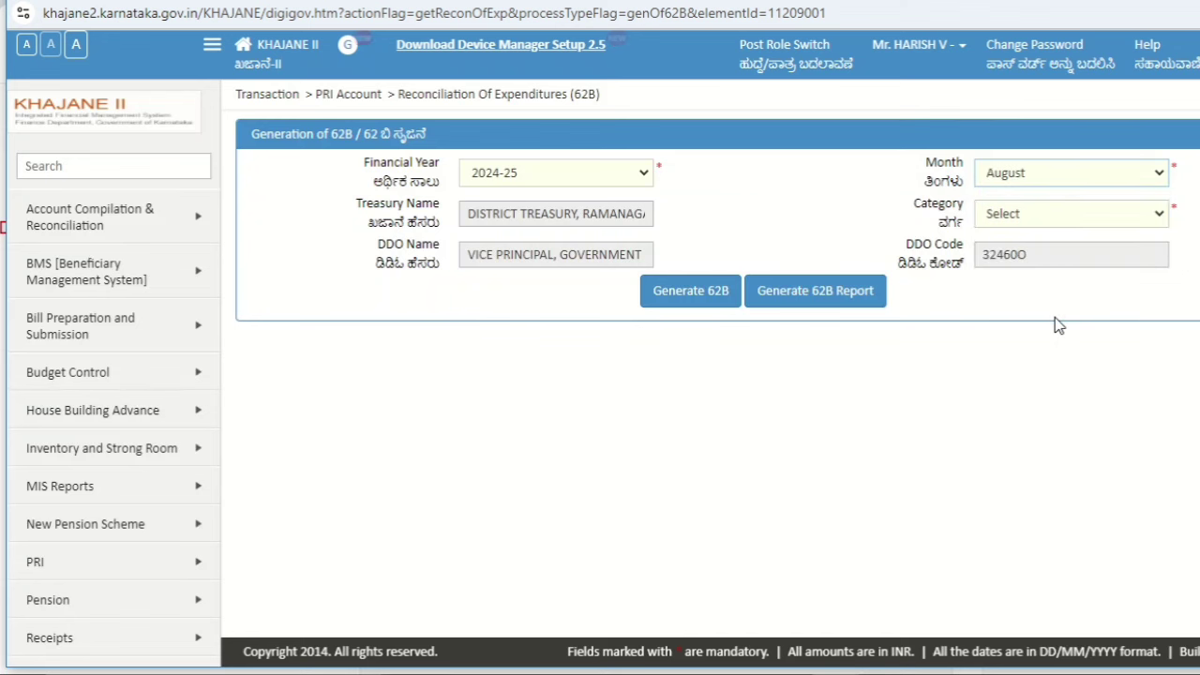
{"action": "left_click", "coordinate": [1035, 216]}
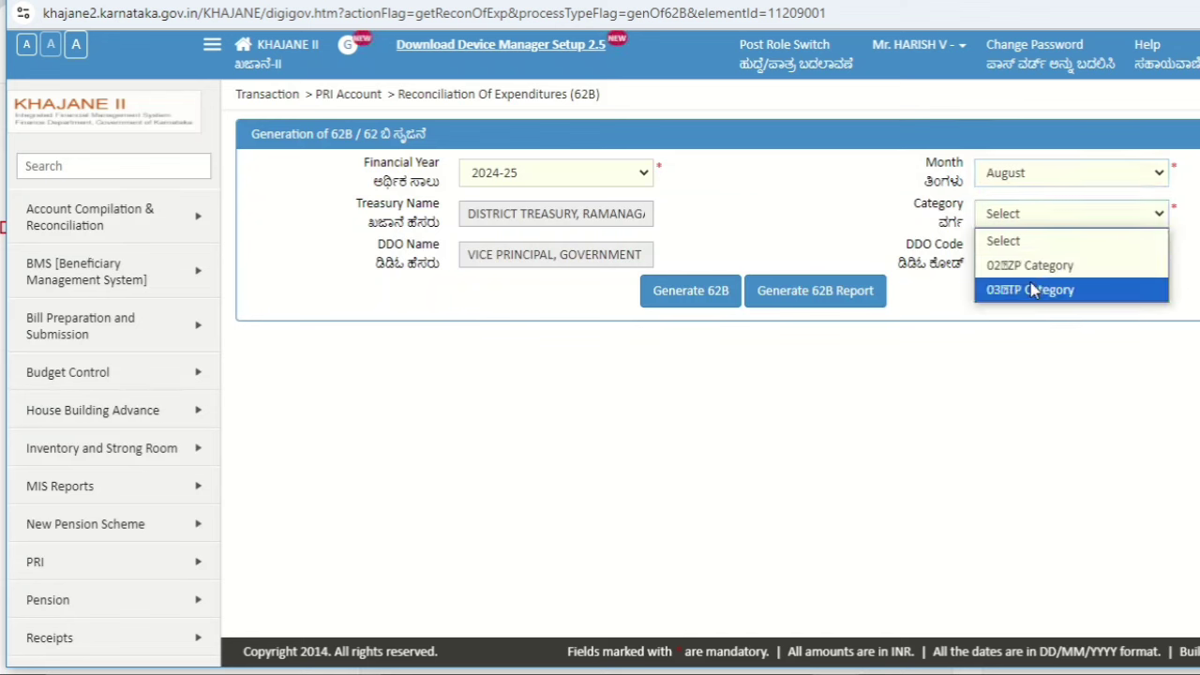
{"action": "left_click", "coordinate": [1033, 290]}
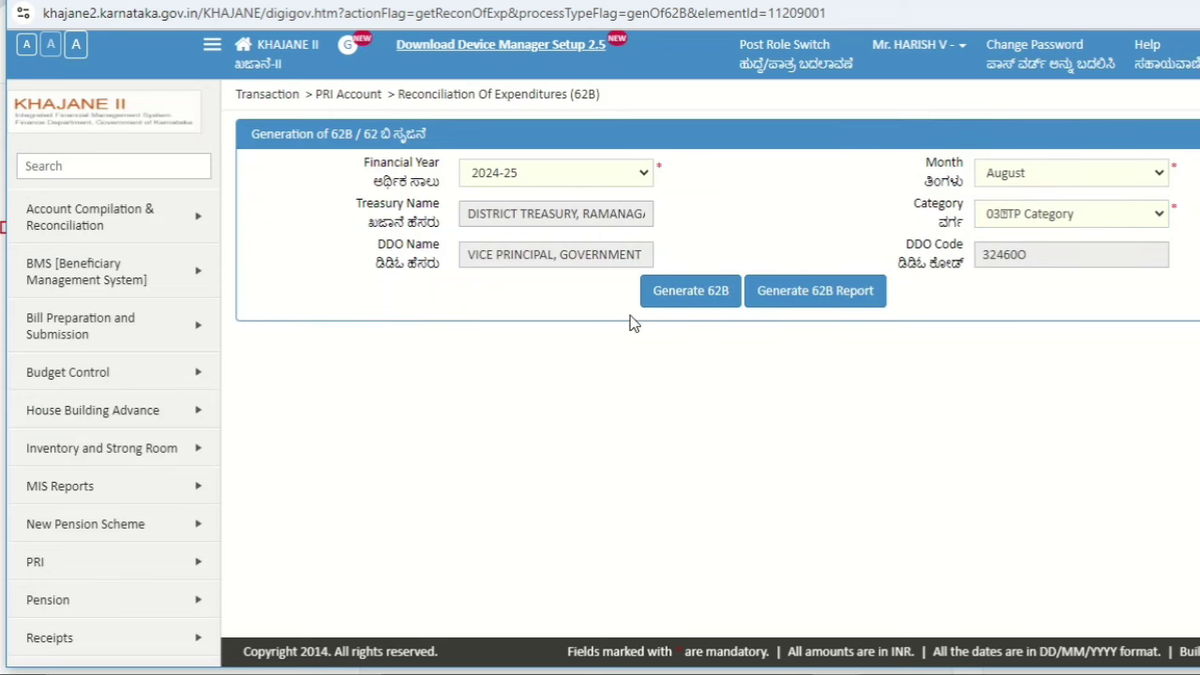
{"action": "left_click", "coordinate": [687, 296]}
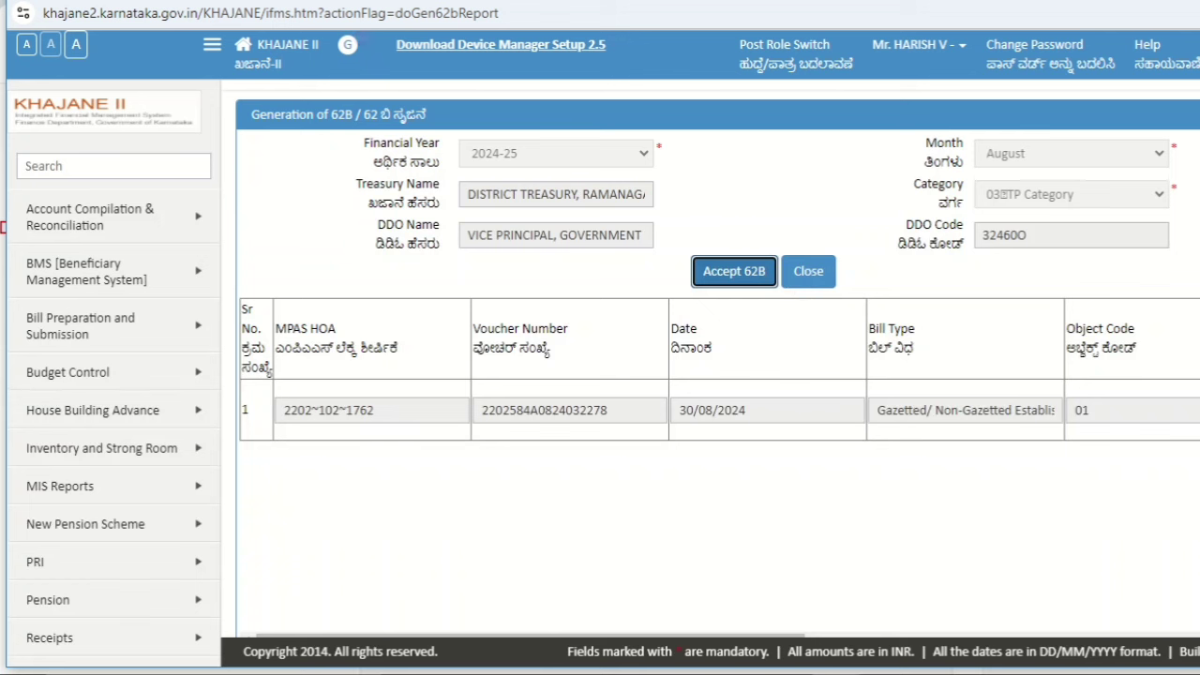
Review the generated voucher row, start accepting the 62B and select the Head Accountant as recipient.
{"action": "left_click", "coordinate": [814, 585]}
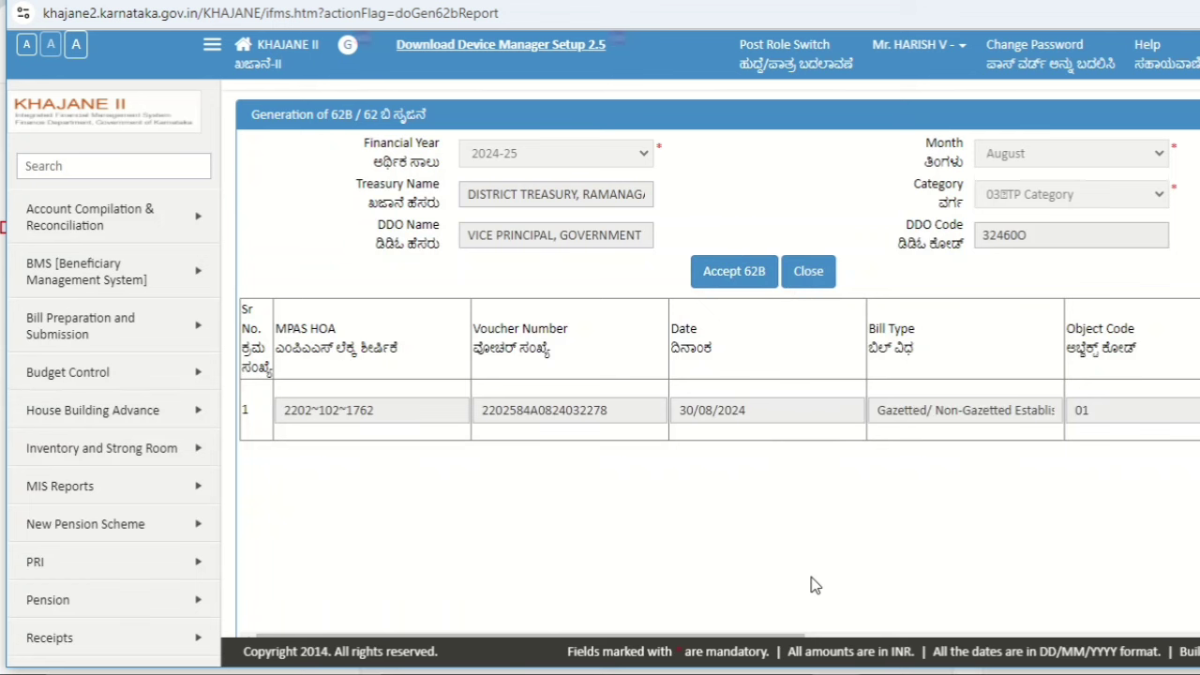
{"action": "scroll", "coordinate": [814, 585], "scroll_direction": "right", "scroll_amount": 6}
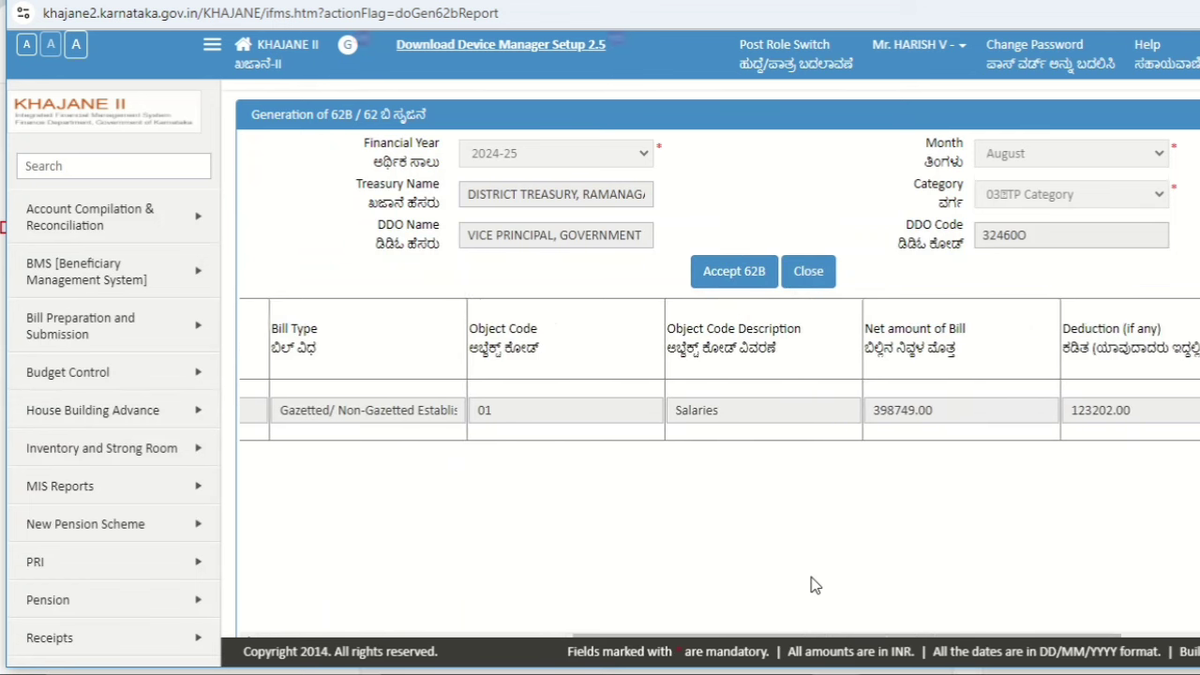
{"action": "scroll", "coordinate": [814, 585], "scroll_direction": "right", "scroll_amount": 4}
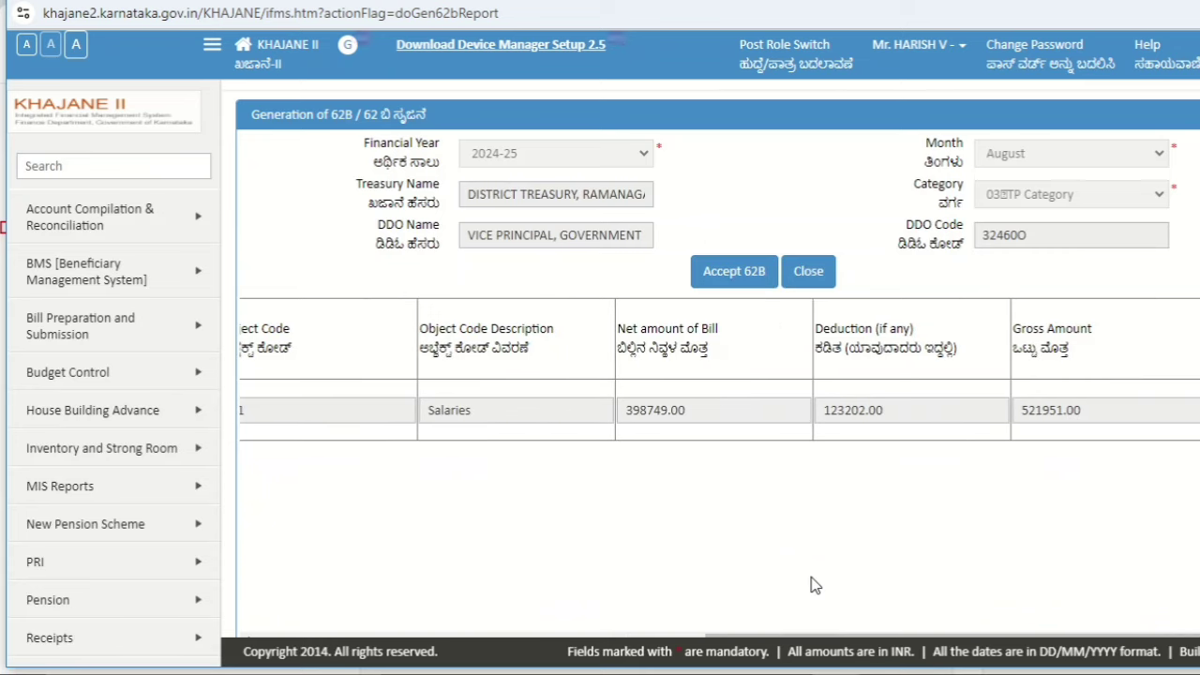
{"action": "scroll", "coordinate": [814, 585], "scroll_direction": "left", "scroll_amount": 1}
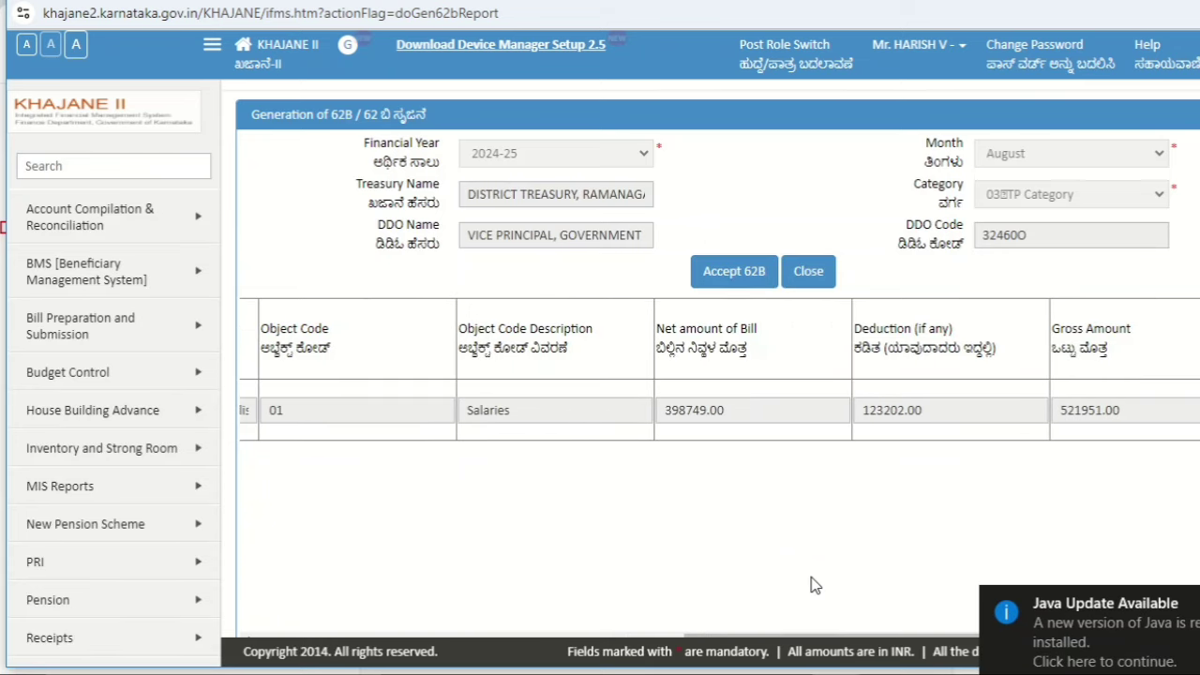
{"action": "scroll", "coordinate": [814, 585], "scroll_direction": "left", "scroll_amount": 8}
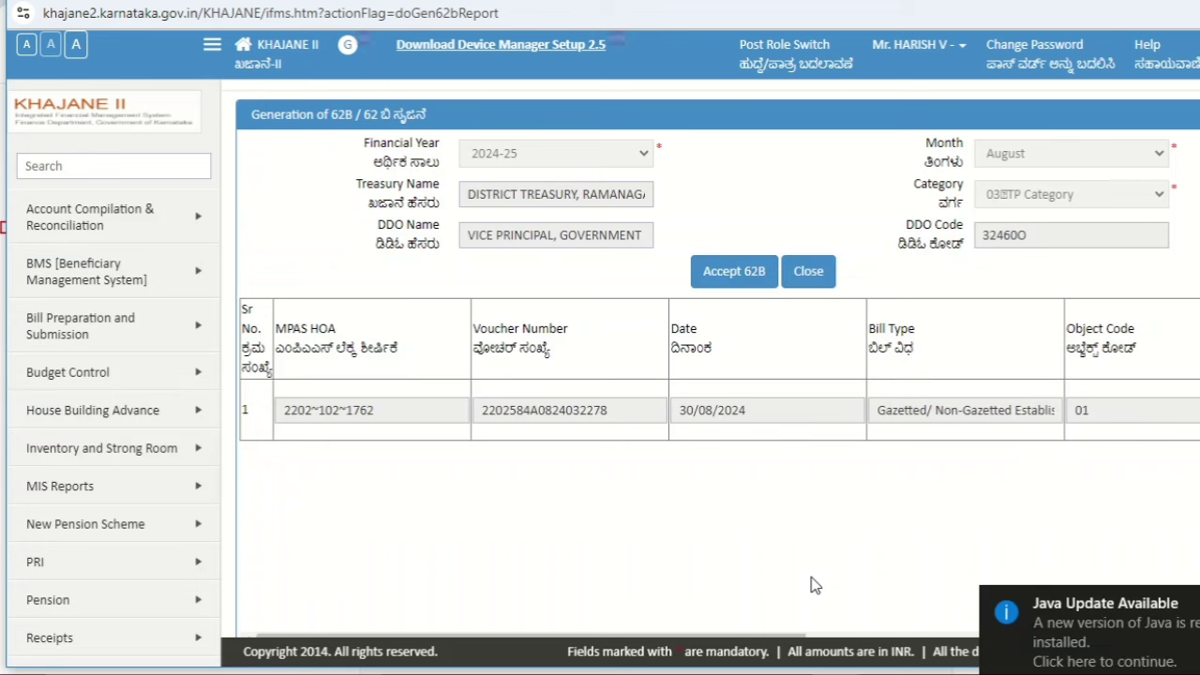
{"action": "left_click", "coordinate": [734, 272]}
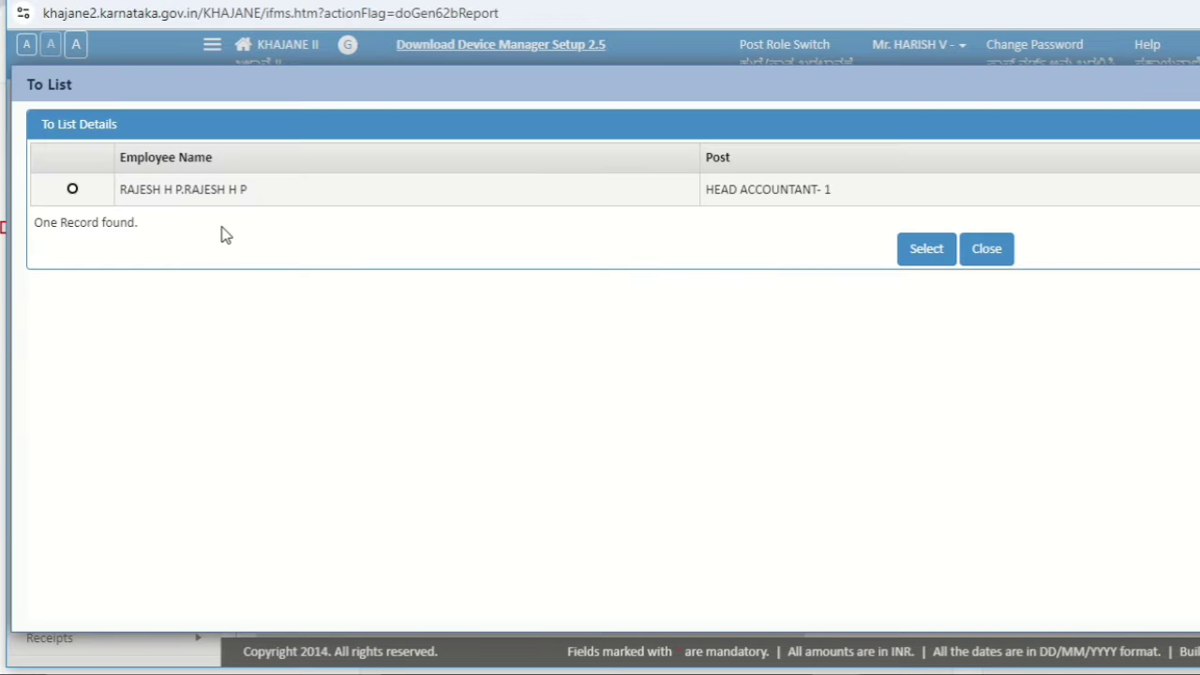
{"action": "left_click", "coordinate": [72, 190]}
{"action": "left_click", "coordinate": [926, 254]}
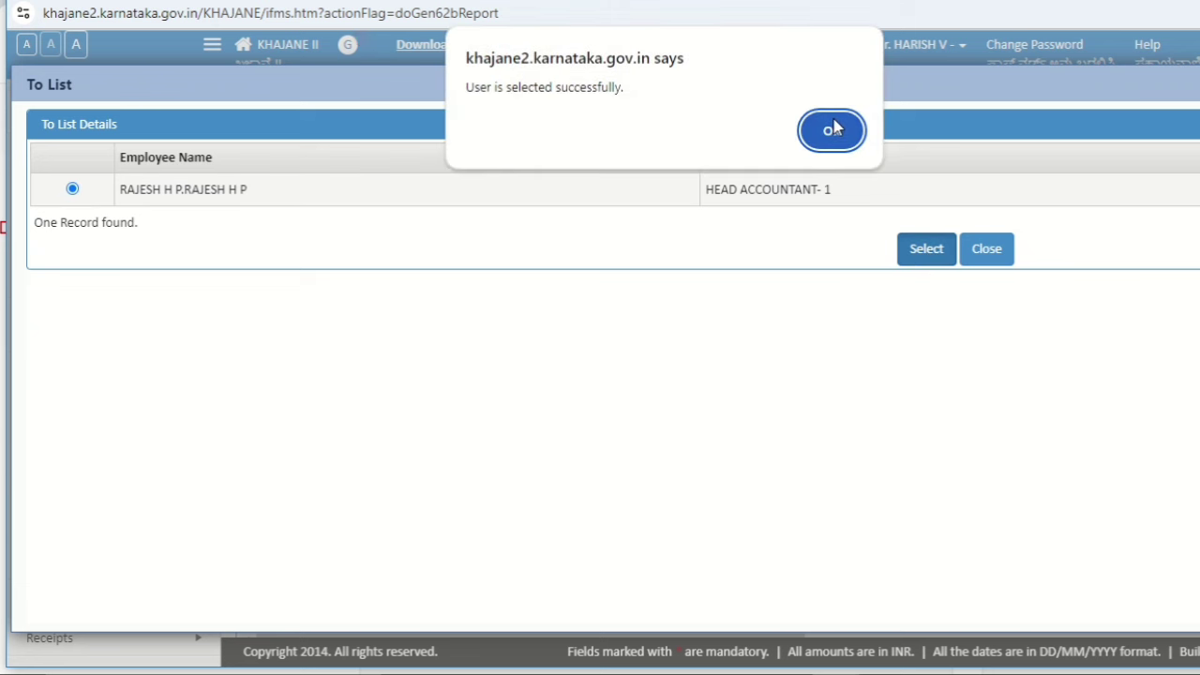
{"action": "left_click", "coordinate": [832, 131]}
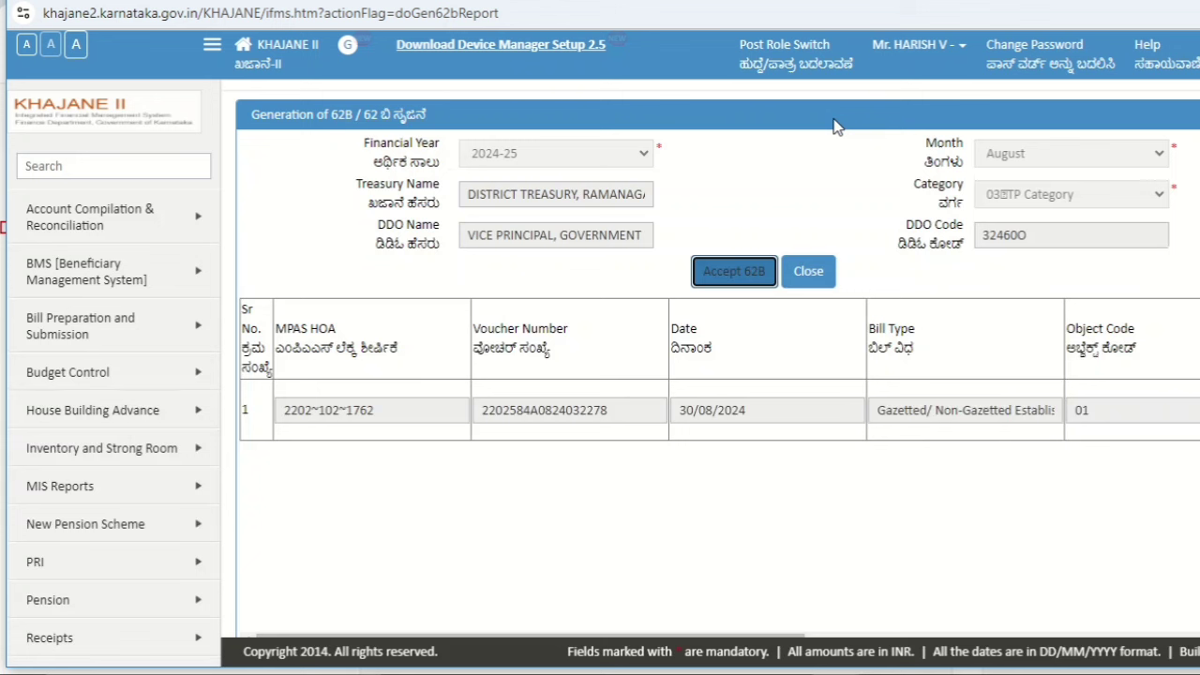
Confirm acceptance of the August 2024-25 TP Category 62B and dismiss the information message.
{"action": "left_click", "coordinate": [727, 273]}
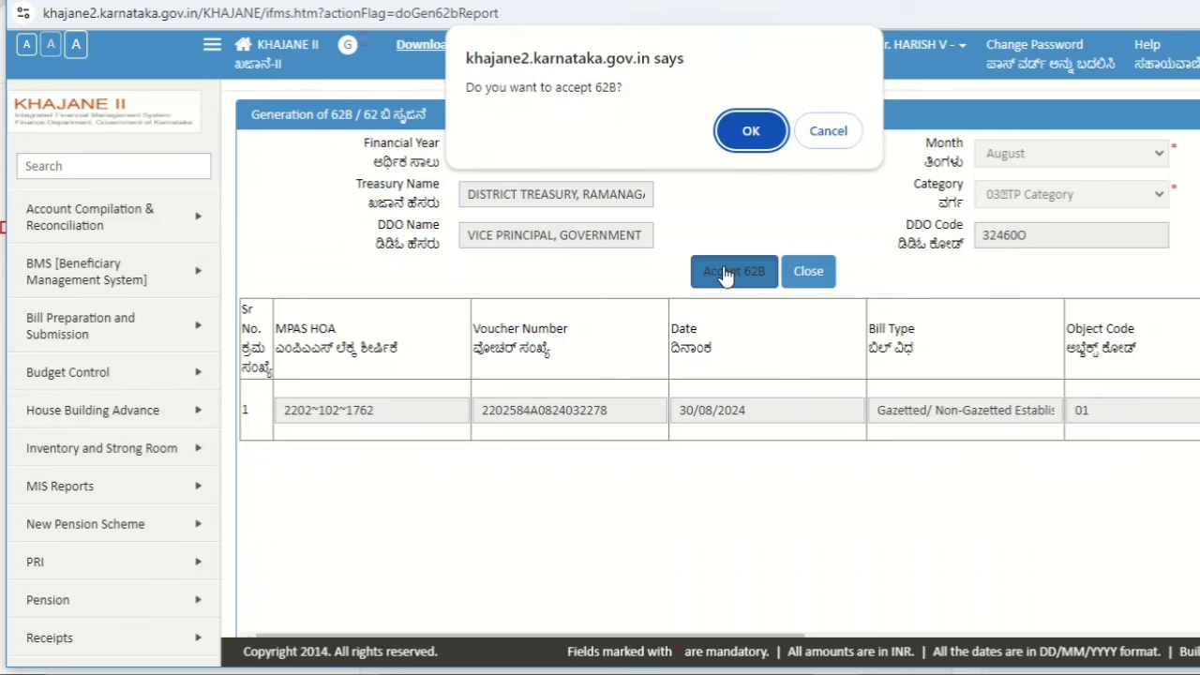
{"action": "left_click", "coordinate": [750, 133]}
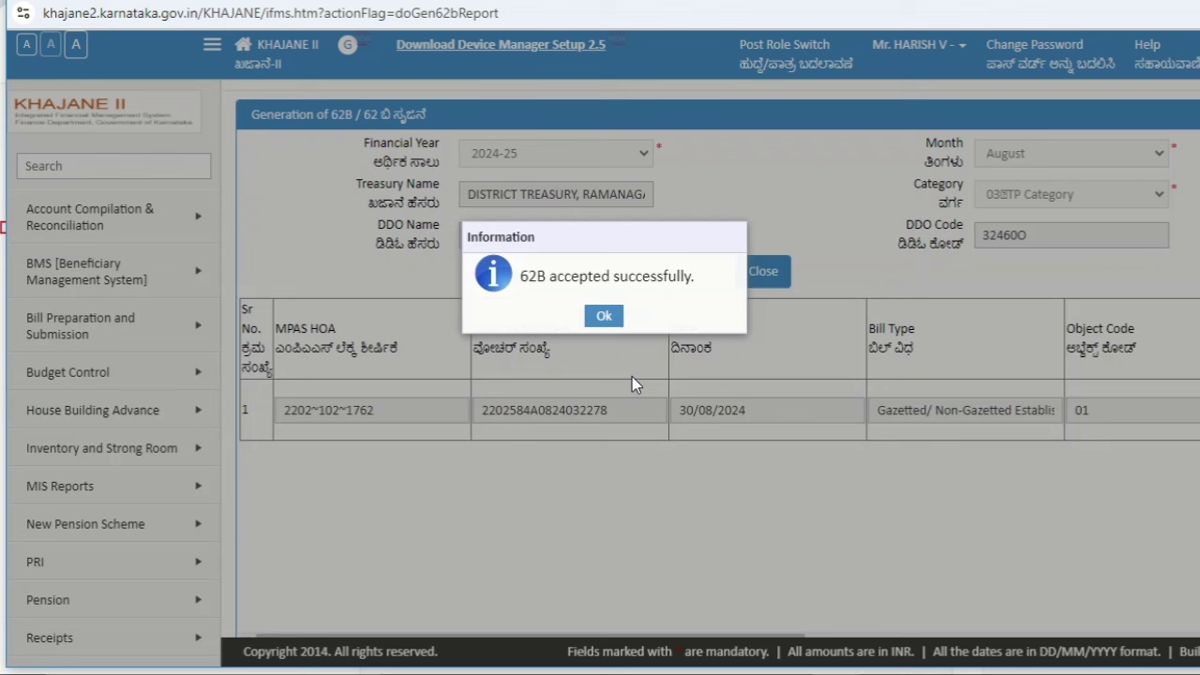
{"action": "left_click", "coordinate": [606, 316]}
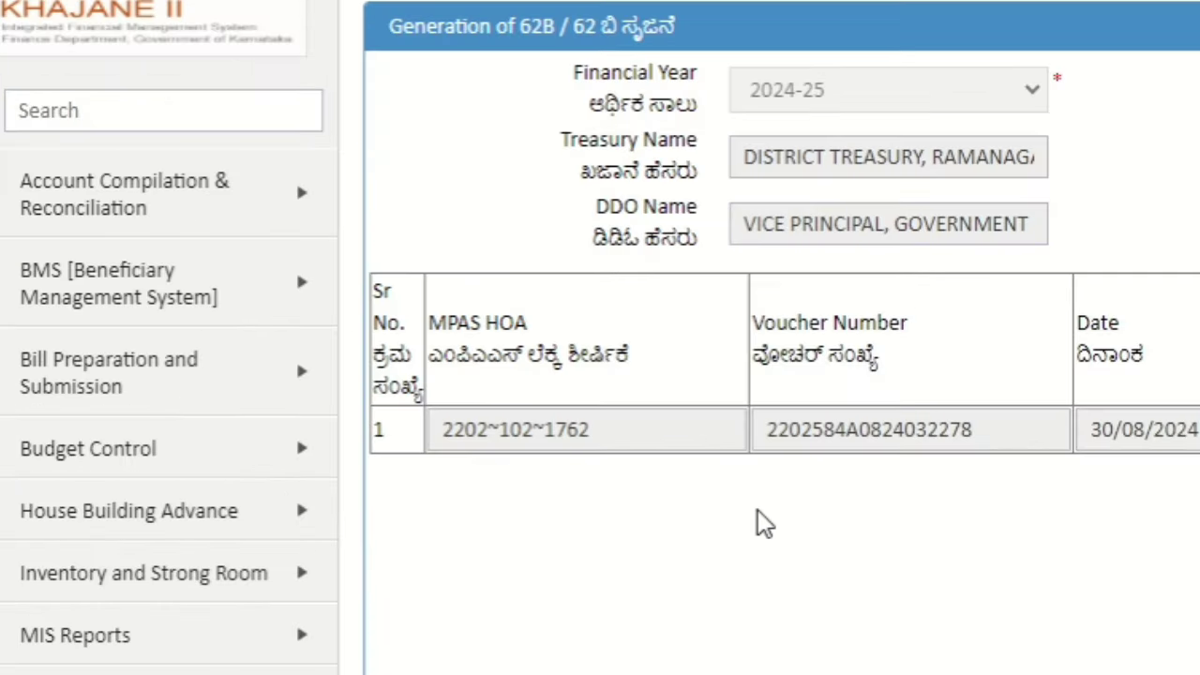
Open Expenditure Reconciliation Worklist 62B from the Account Compilation & Reconciliation transactions.
{"action": "mouse_move", "coordinate": [260, 227]}
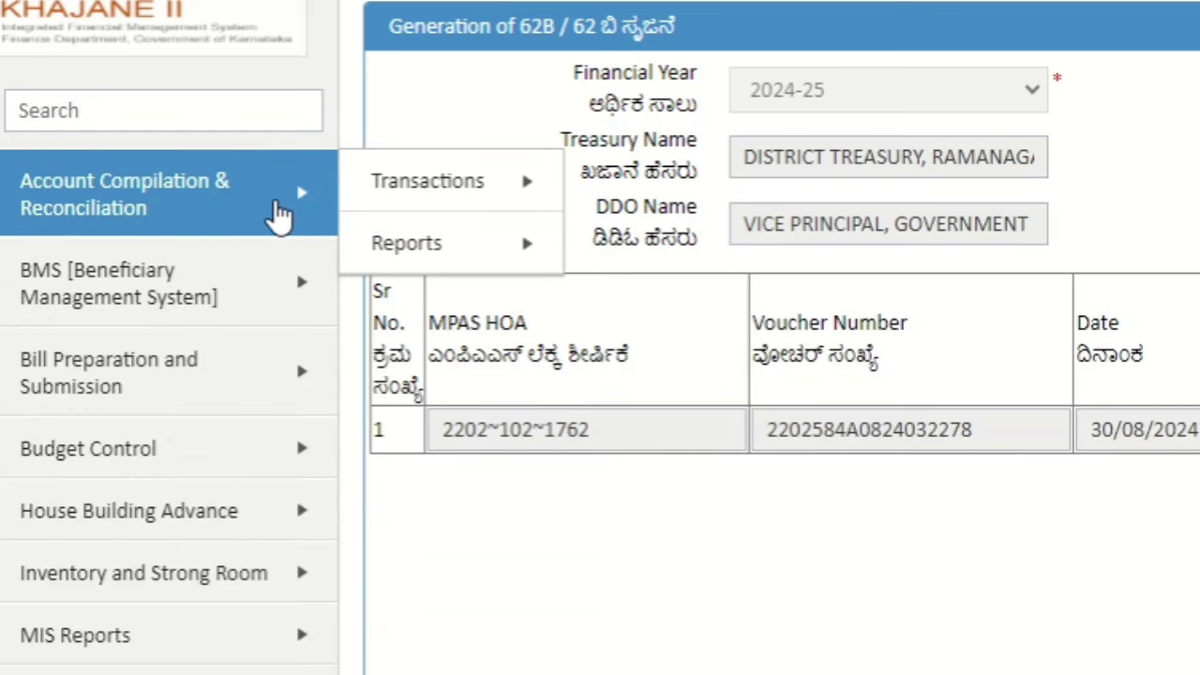
{"action": "mouse_move", "coordinate": [434, 187]}
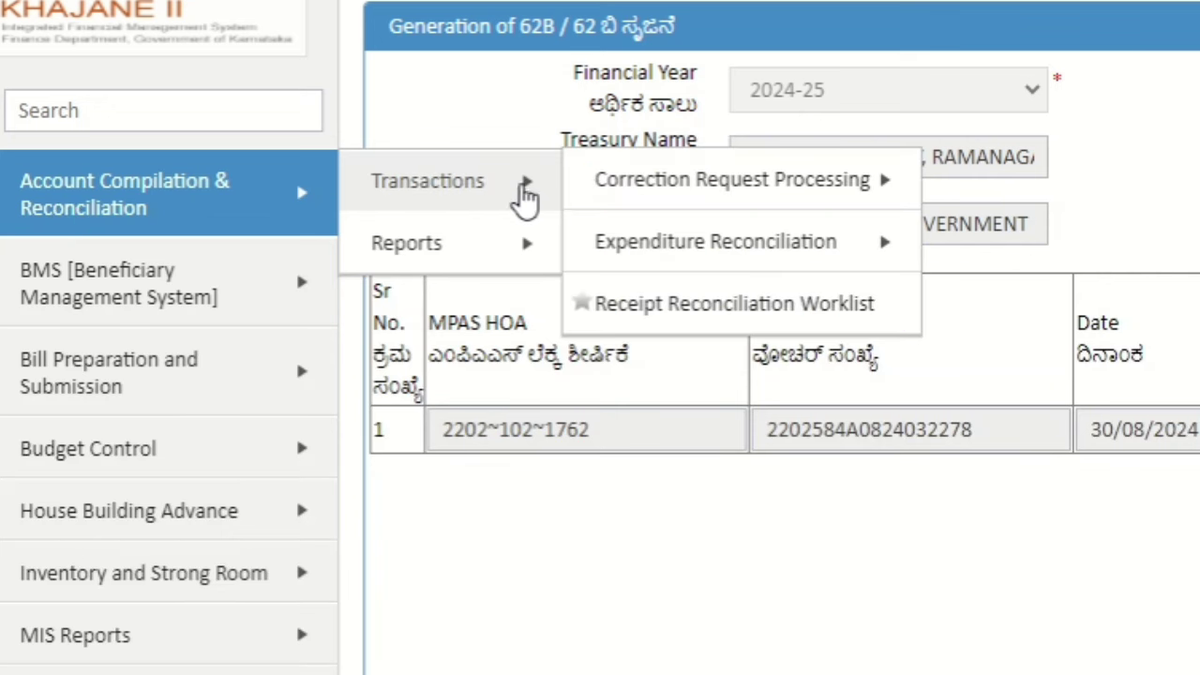
{"action": "mouse_move", "coordinate": [736, 257]}
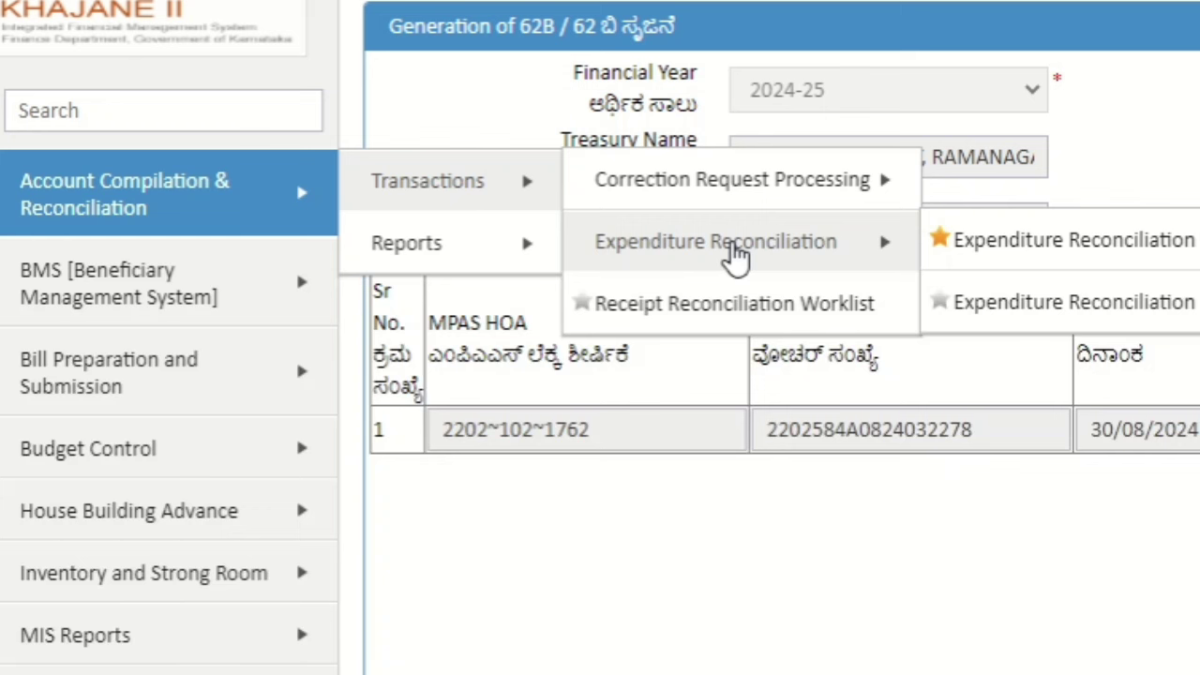
{"action": "left_click", "coordinate": [1069, 252]}
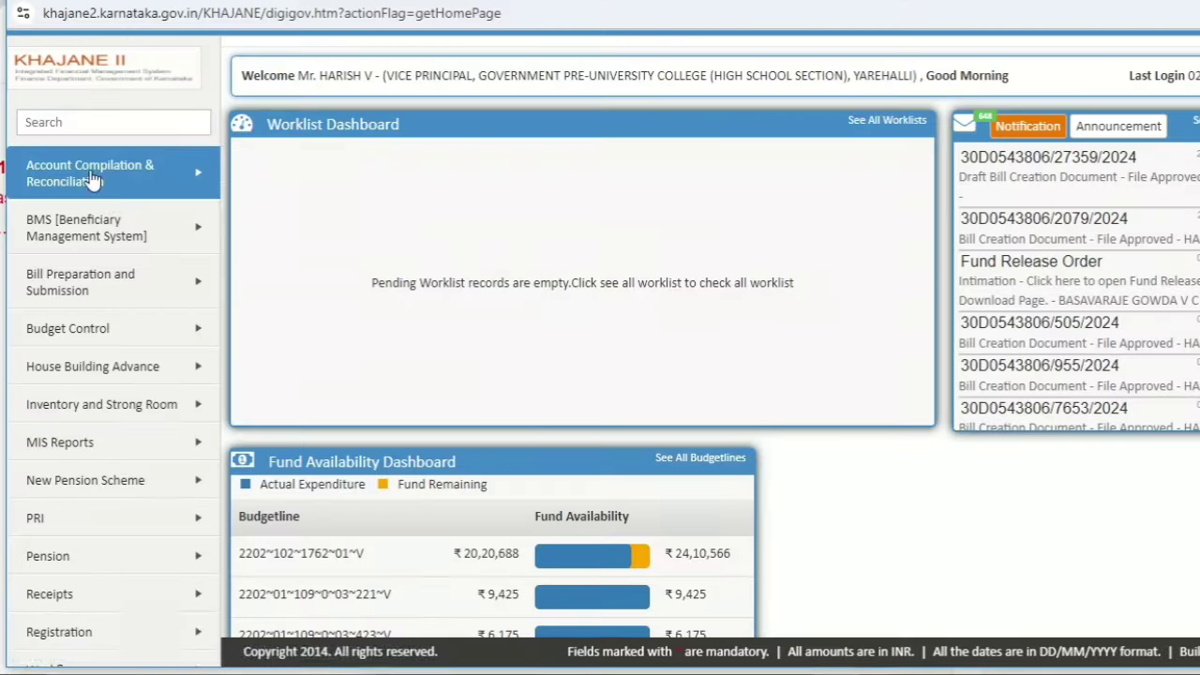
{"action": "mouse_move", "coordinate": [293, 210]}
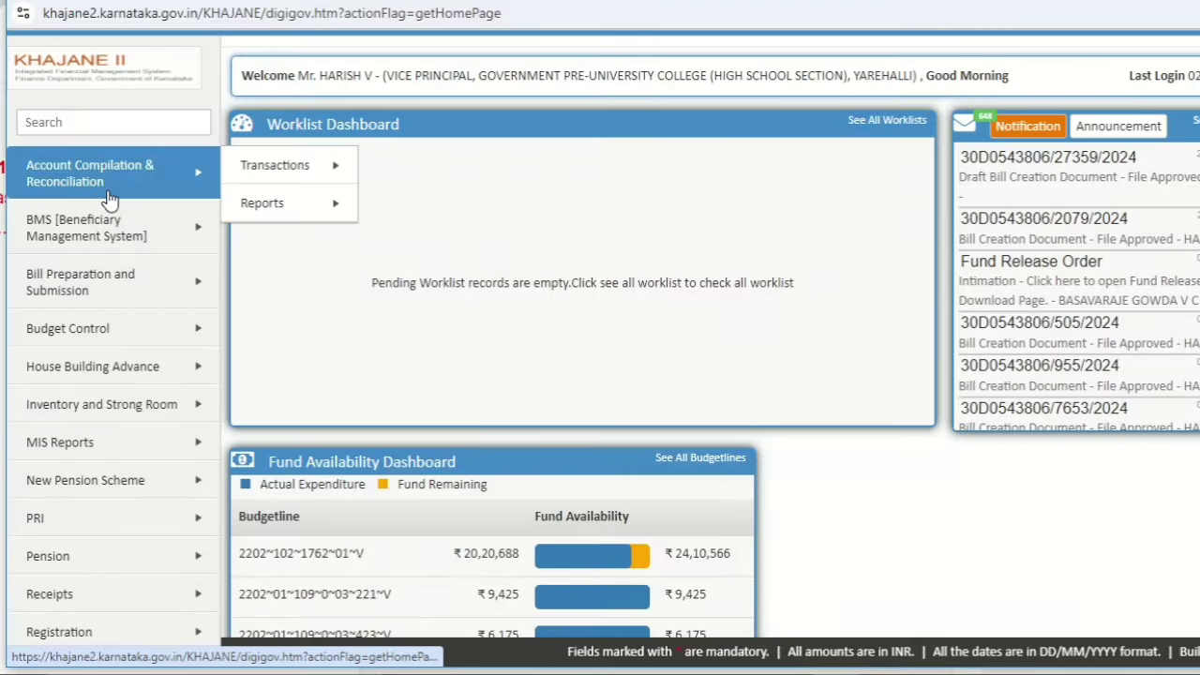
{"action": "mouse_move", "coordinate": [476, 204]}
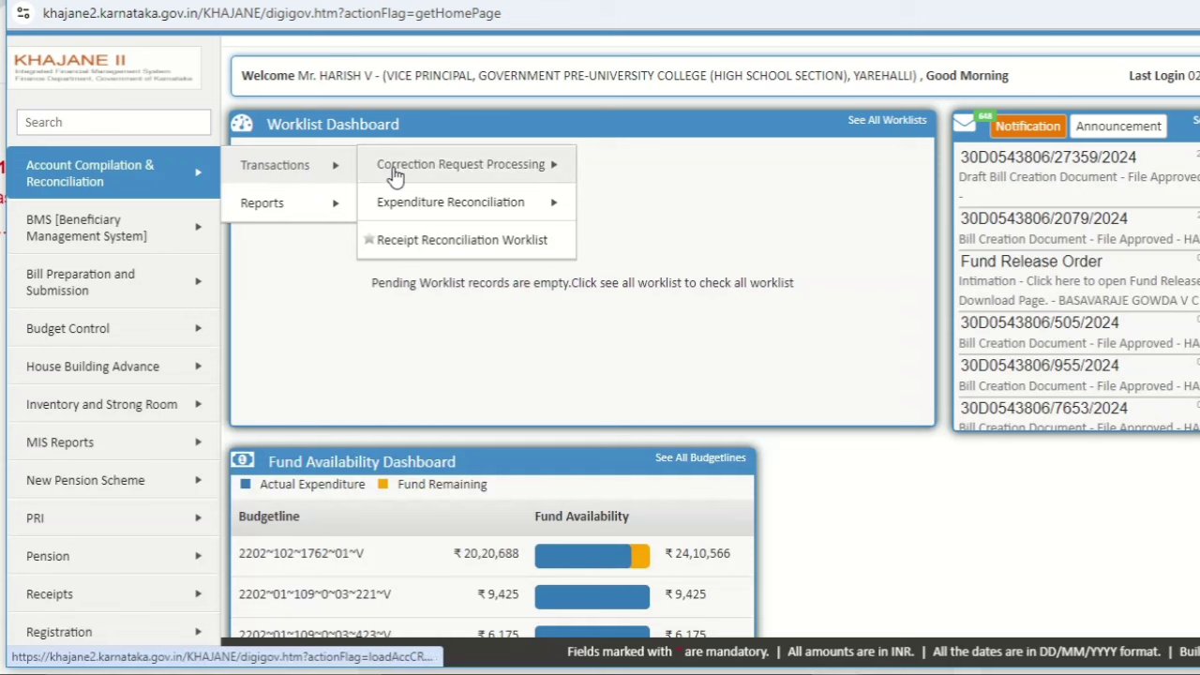
{"action": "mouse_move", "coordinate": [460, 185]}
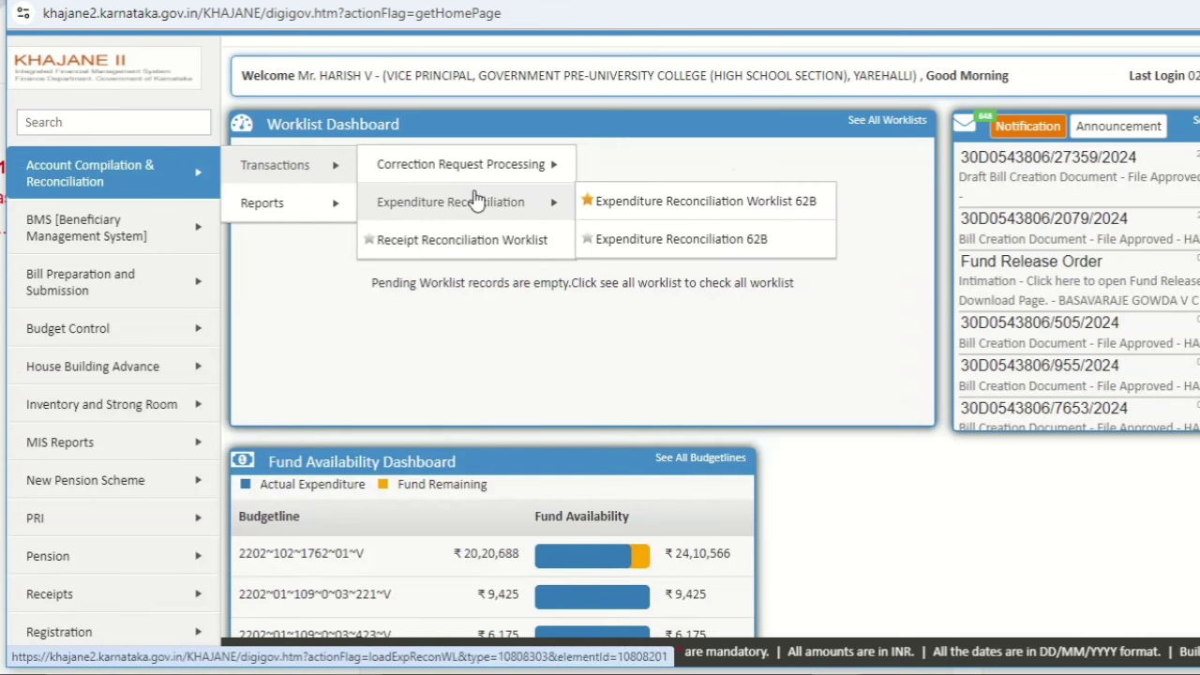
{"action": "left_click", "coordinate": [662, 202]}
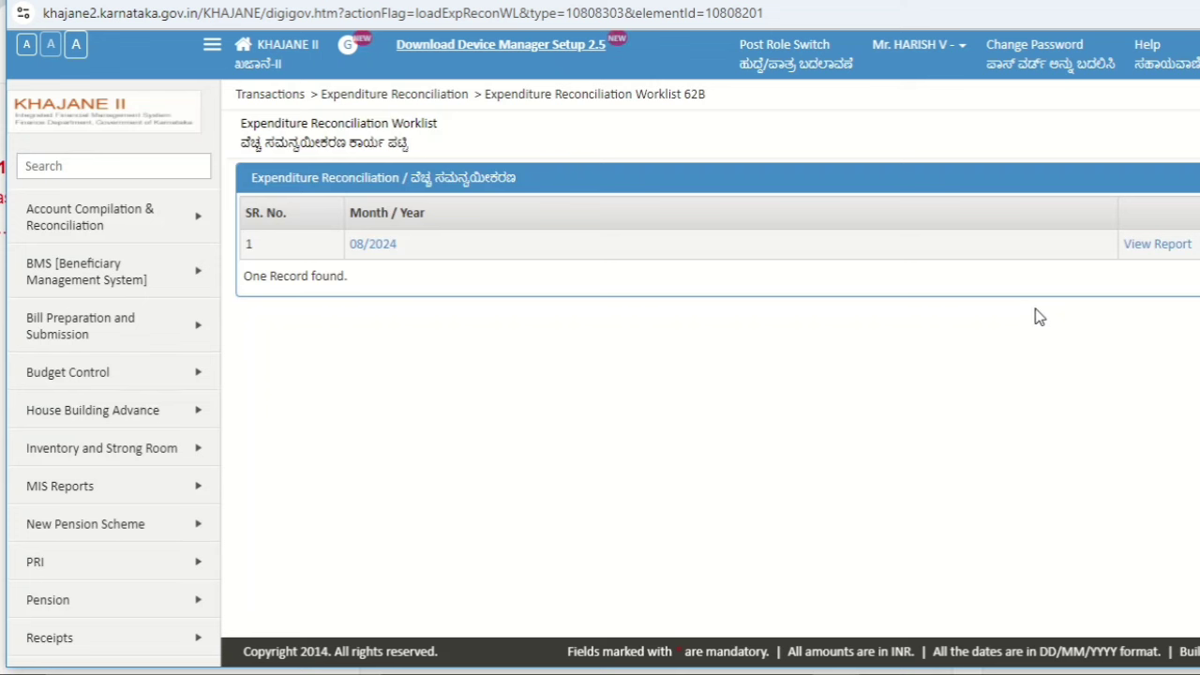
Reload the Expenditure Reconciliation Worklist 62B and open the 08/2024 entry's reconciliation details.
{"action": "left_click", "coordinate": [195, 234]}
{"action": "mouse_move", "coordinate": [324, 212]}
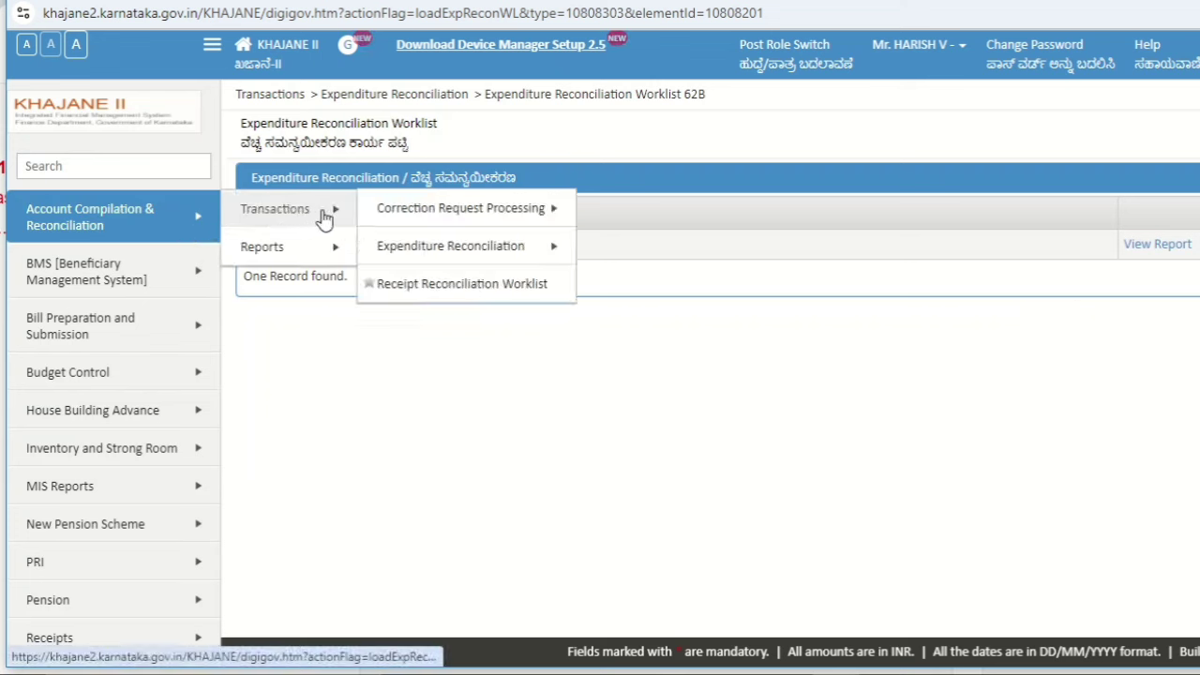
{"action": "mouse_move", "coordinate": [452, 251]}
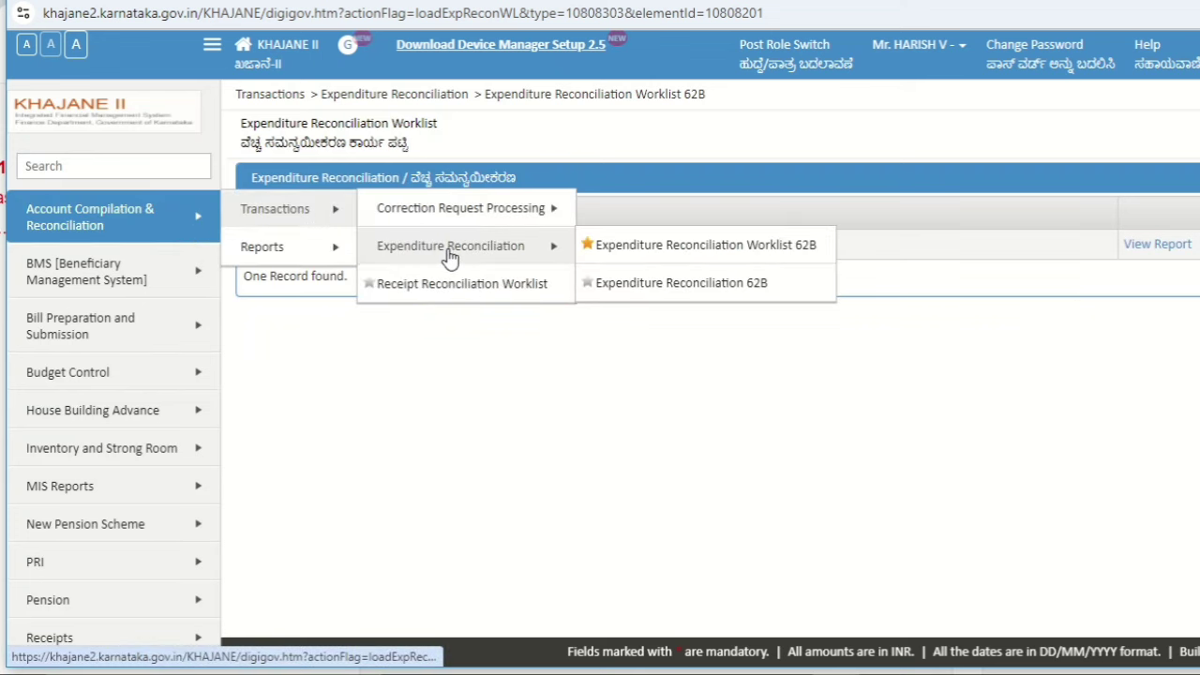
{"action": "left_click", "coordinate": [653, 260]}
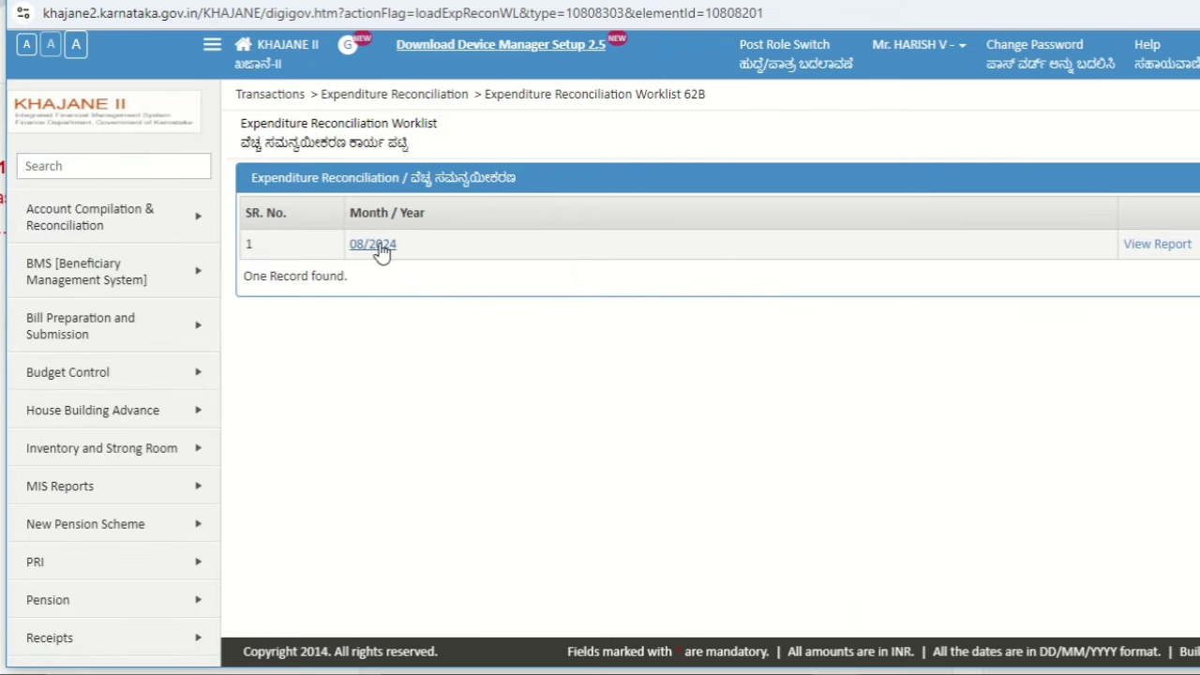
{"action": "left_click", "coordinate": [375, 245]}
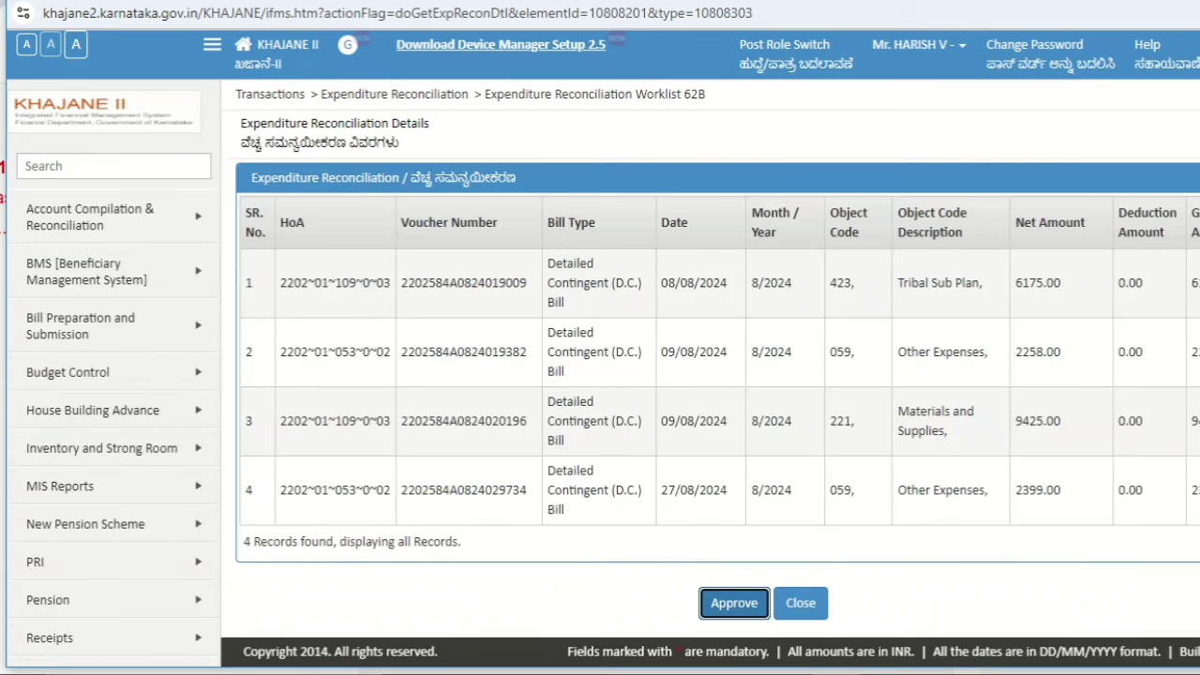
{"action": "scroll", "coordinate": [600, 375], "scroll_direction": "down", "scroll_amount": 2}
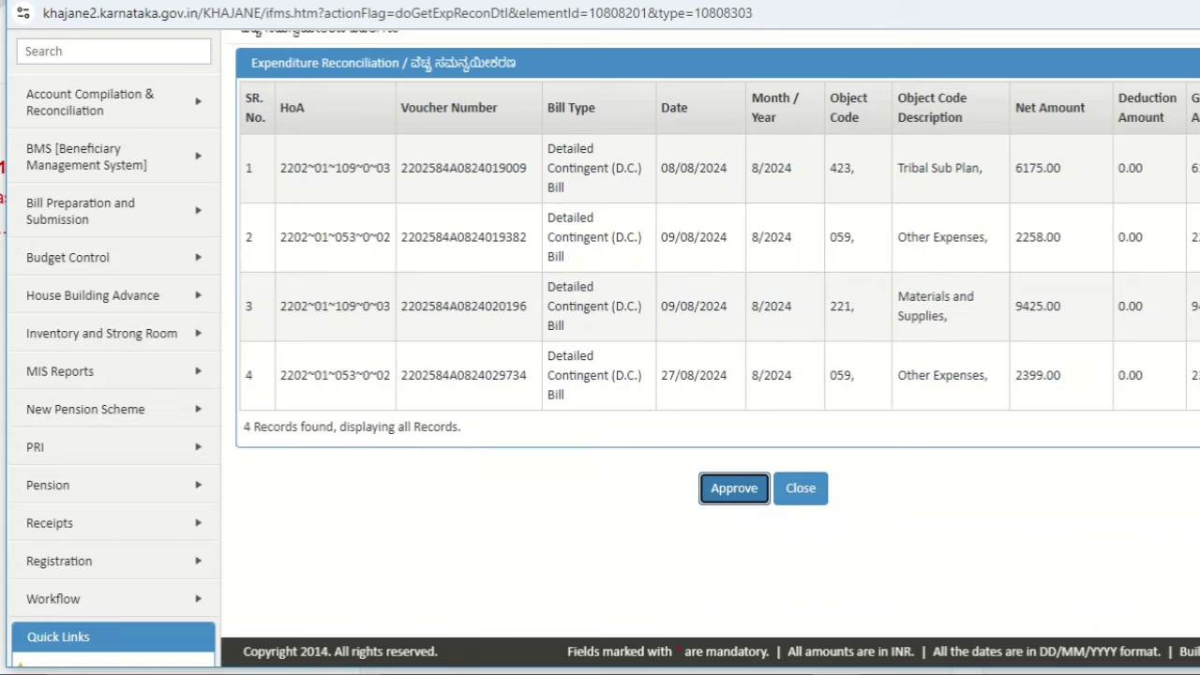
Review the 08/2024 expenditure reconciliation vouchers, approve the reconciliation with acceptance confirmed, and dismiss the information message.
{"action": "scroll", "coordinate": [600, 375], "scroll_direction": "up", "scroll_amount": 1}
{"action": "scroll", "coordinate": [600, 375], "scroll_direction": "up", "scroll_amount": 1}
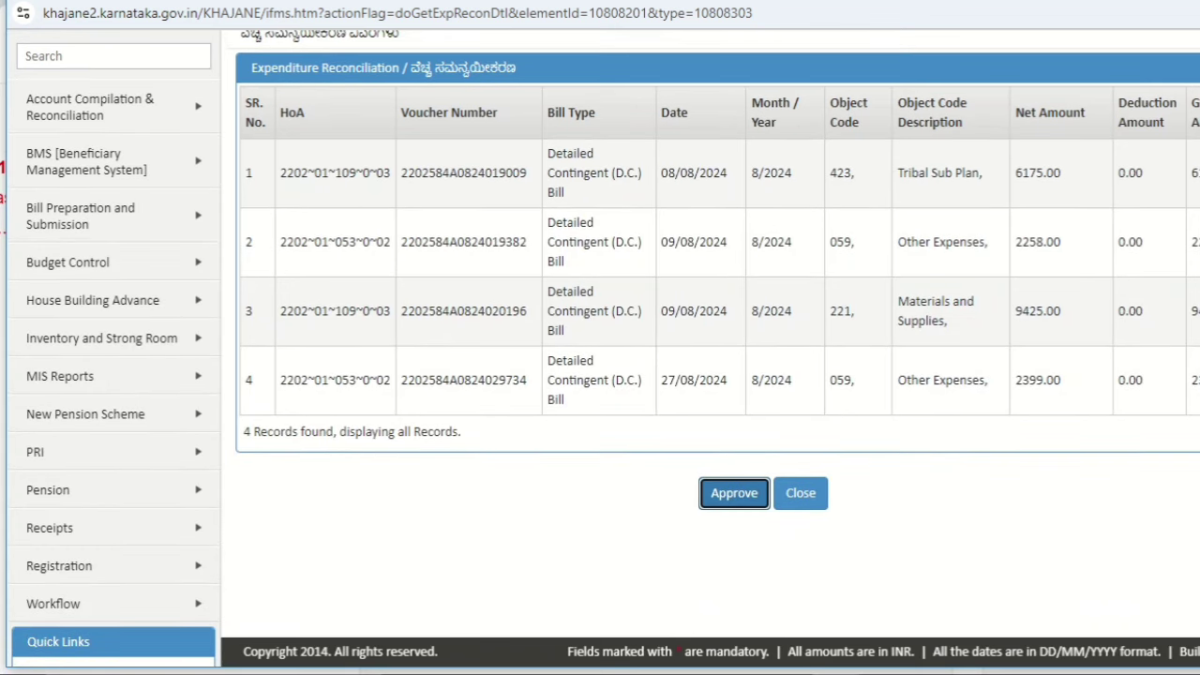
{"action": "scroll", "coordinate": [600, 375], "scroll_direction": "up", "scroll_amount": 2}
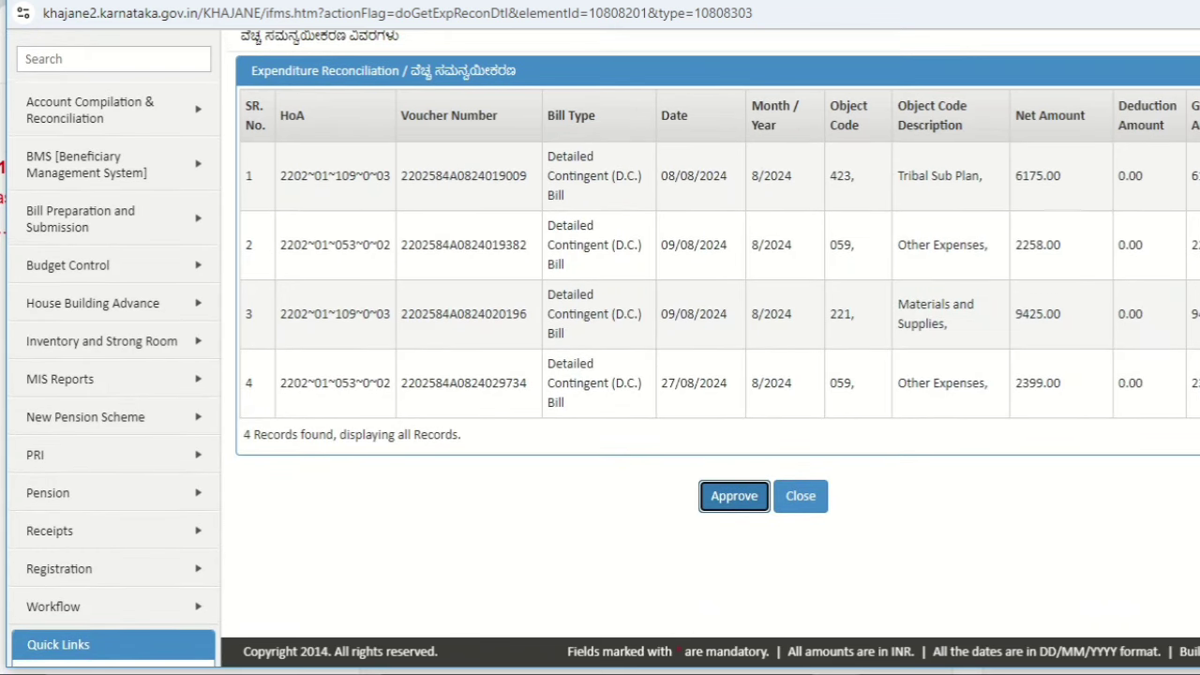
{"action": "scroll", "coordinate": [600, 375], "scroll_direction": "up", "scroll_amount": 3}
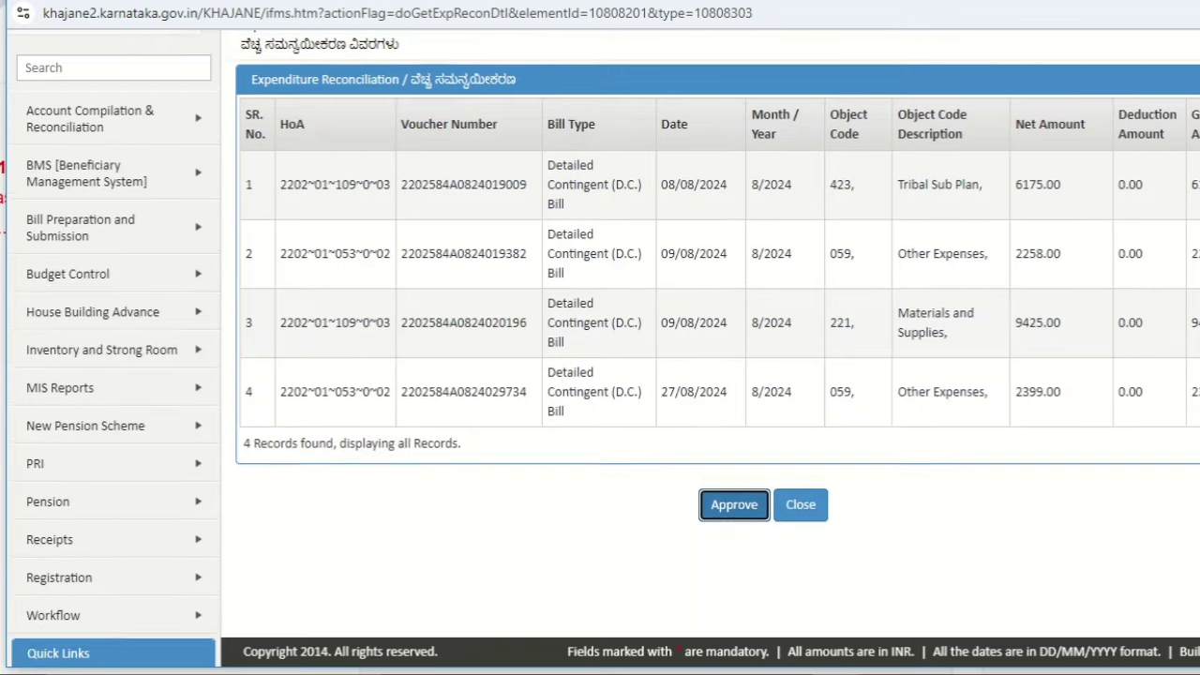
{"action": "scroll", "coordinate": [600, 375], "scroll_direction": "down", "scroll_amount": 2}
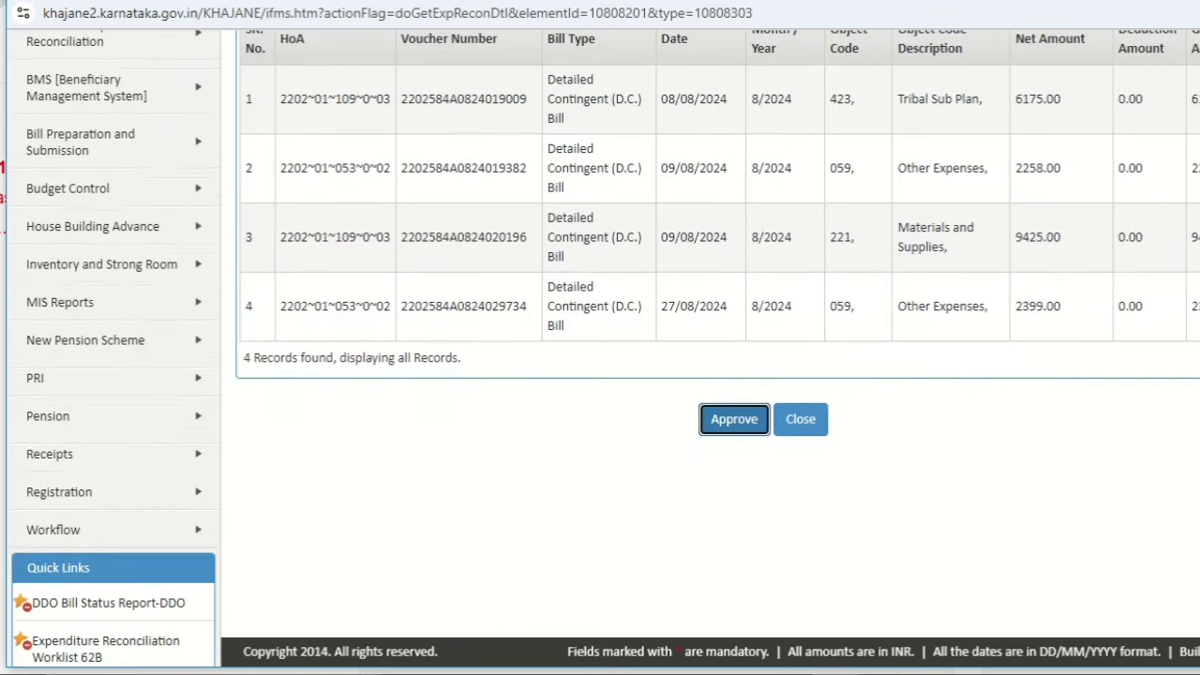
{"action": "left_click", "coordinate": [736, 422]}
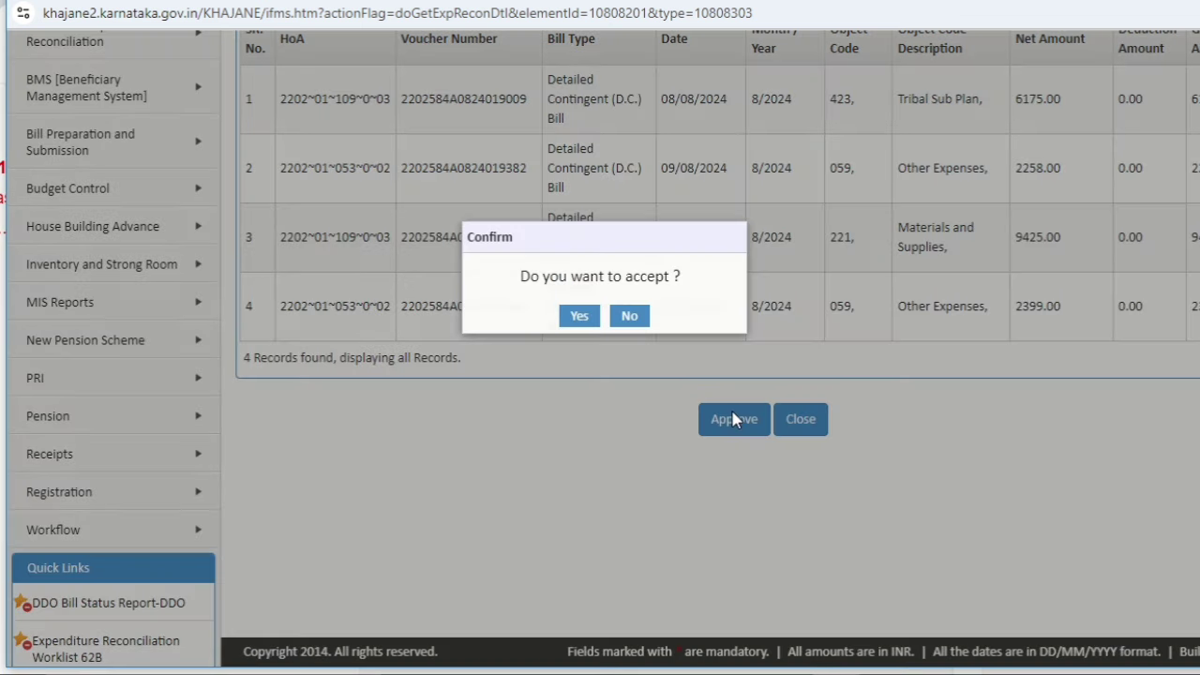
{"action": "left_click", "coordinate": [579, 316]}
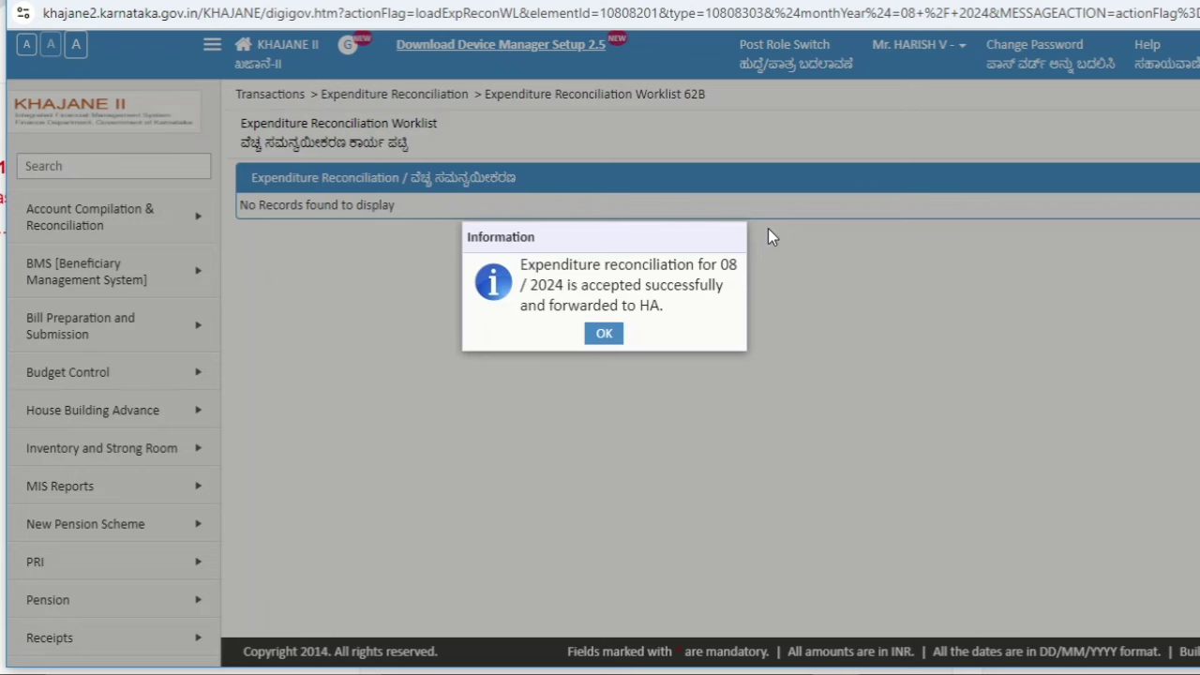
{"action": "left_click", "coordinate": [604, 335]}
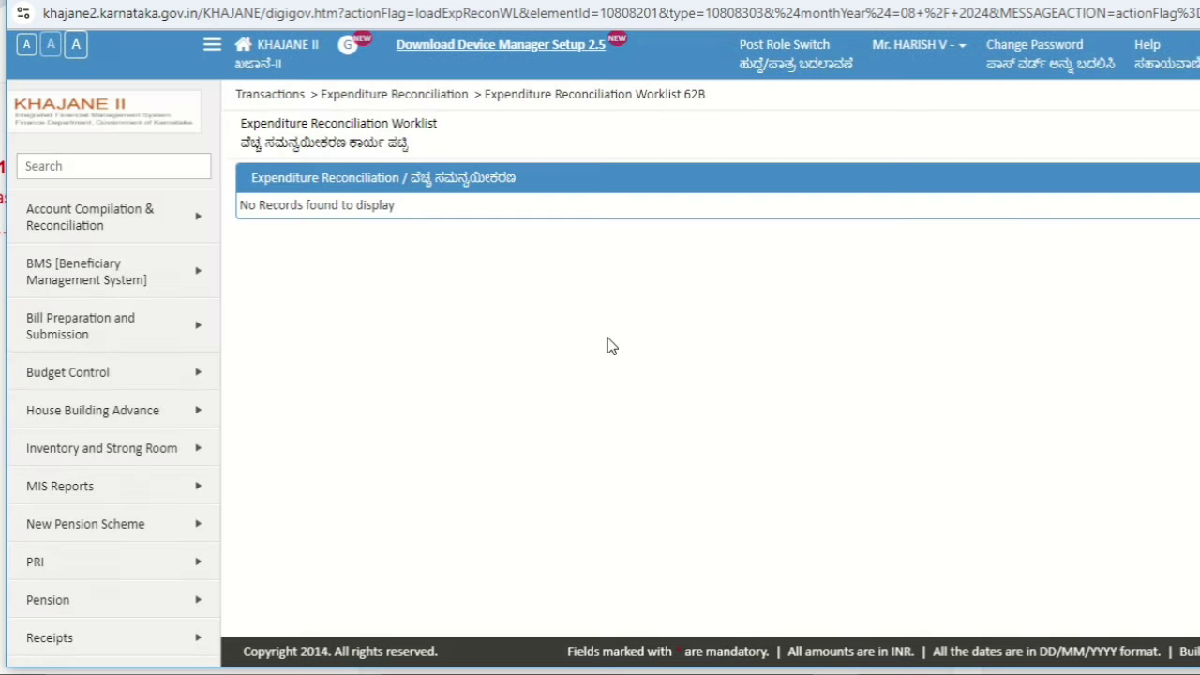